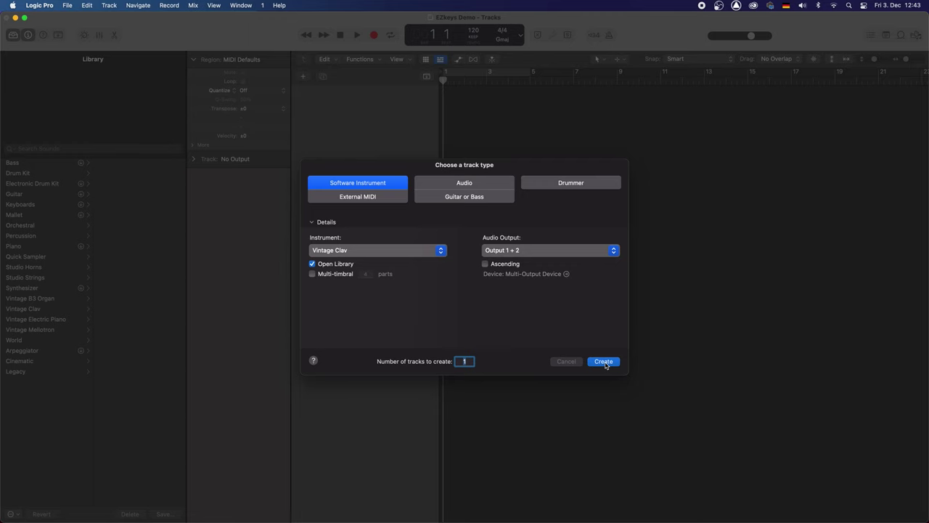
Create one software instrument track and load the stereo EZkeys plug-in as its instrument
left_click(604, 362)
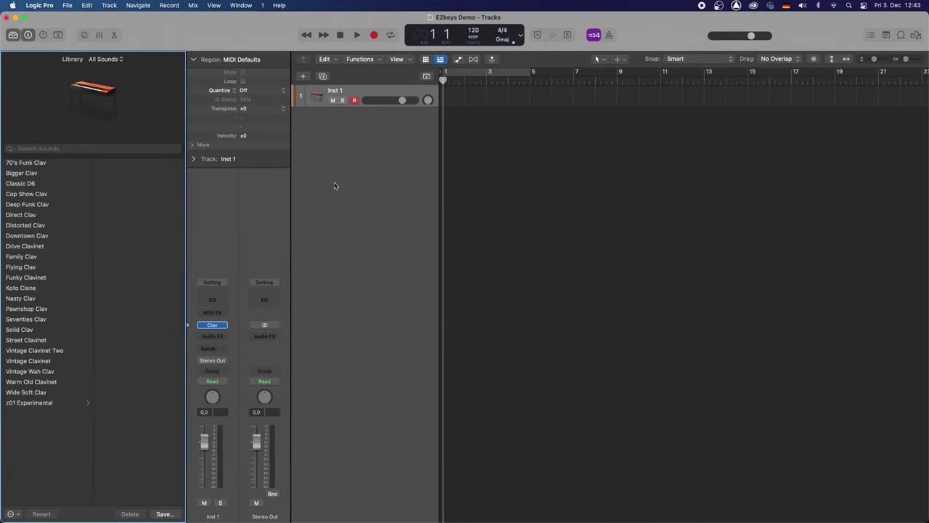
left_click(212, 325)
left_click(213, 325)
left_click(225, 326)
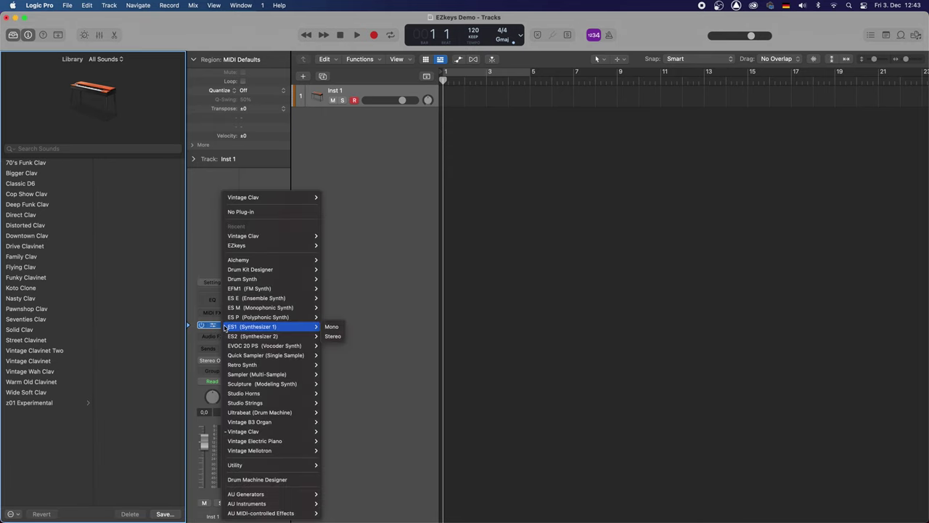
mouse_move(243, 248)
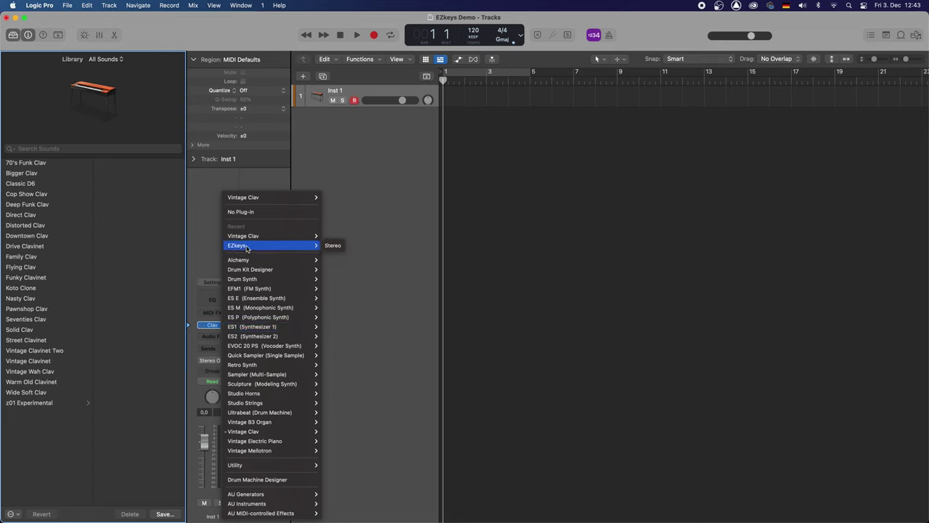
left_click(332, 246)
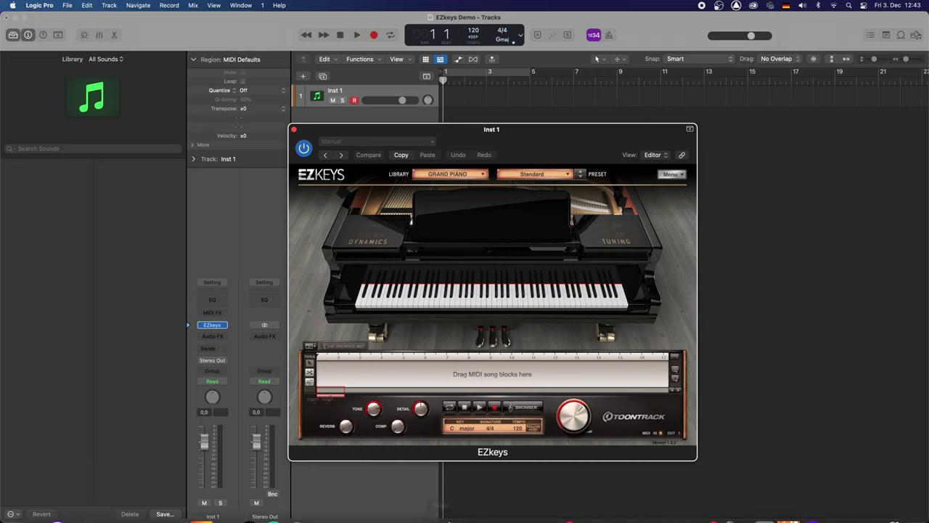
Switch to Notes, write the chord progression "G Emin C D", and return to Logic Pro
left_click(585, 511)
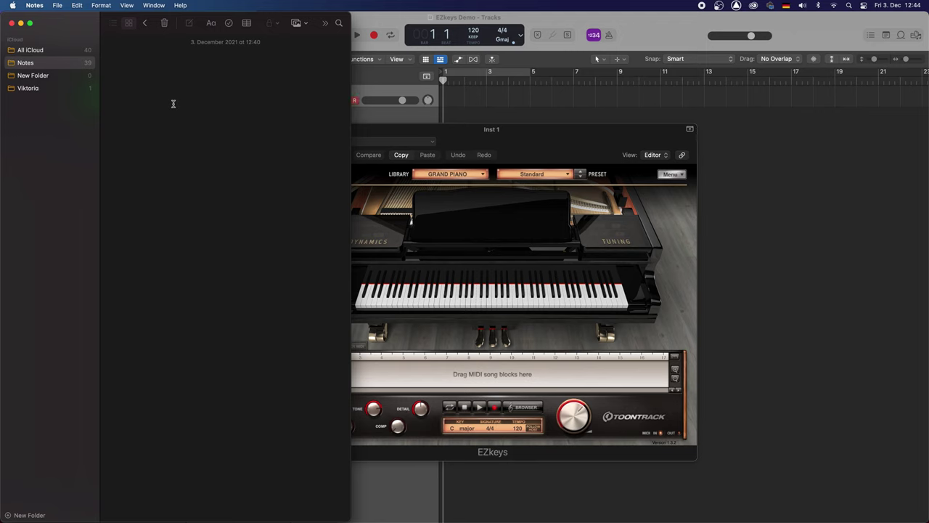
type("G Emin")
type("C D")
key("Return")
left_click(388, 18)
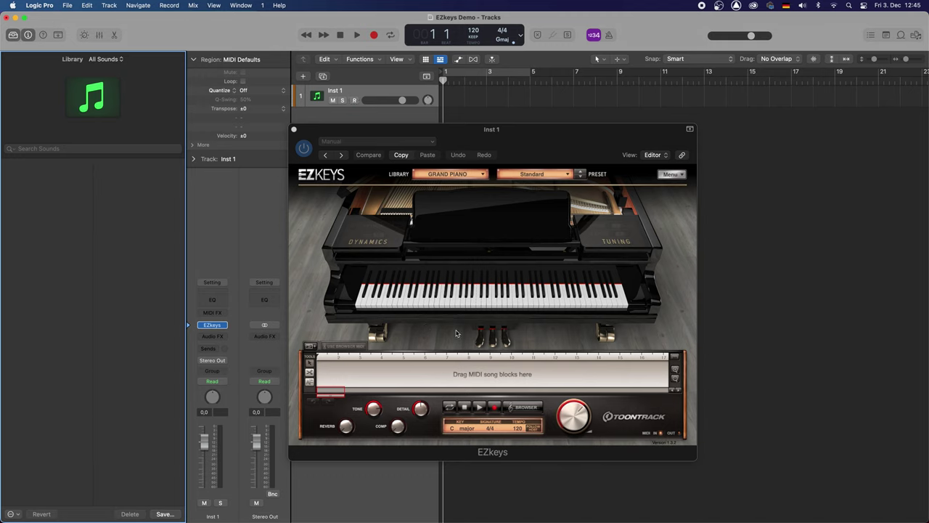
mouse_move(518, 150)
left_mouse_down()
mouse_move(597, 116)
mouse_move(672, 113)
mouse_move(522, 167)
left_mouse_up()
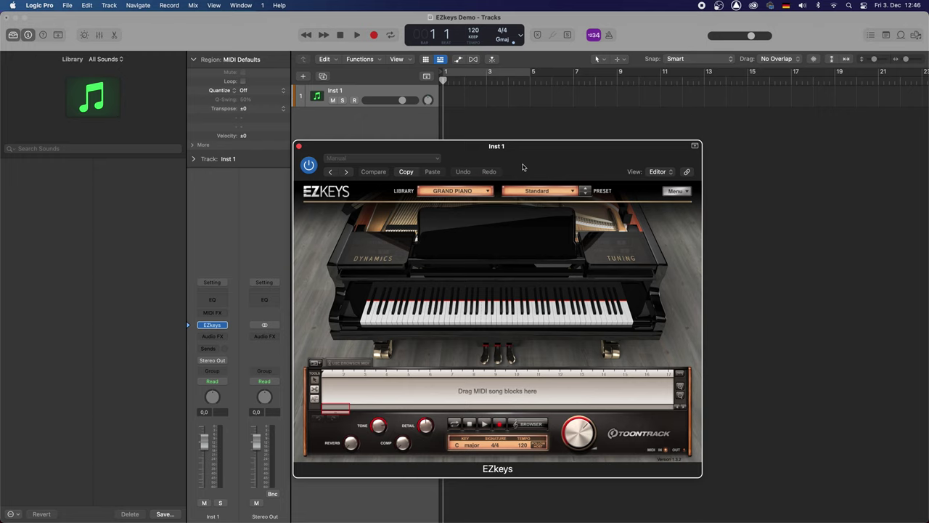
left_click(435, 323)
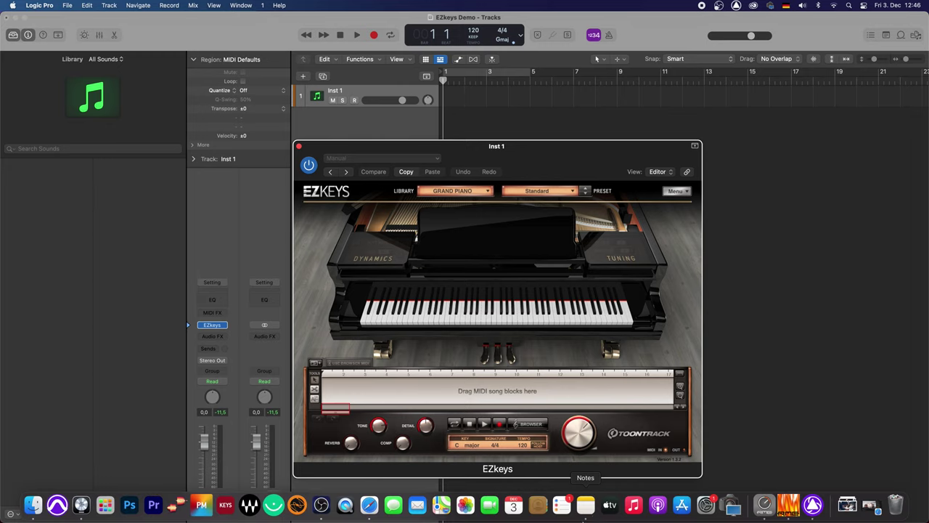
left_click(585, 506)
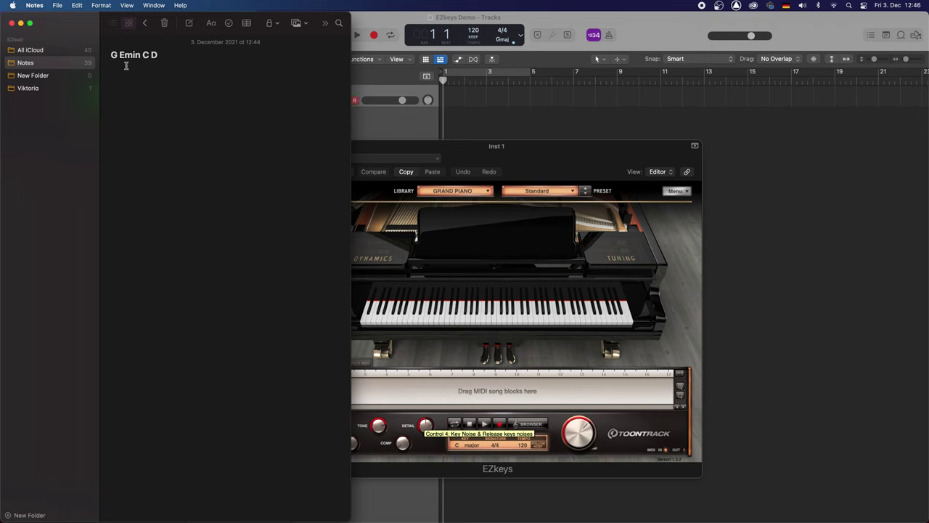
left_click(495, 408)
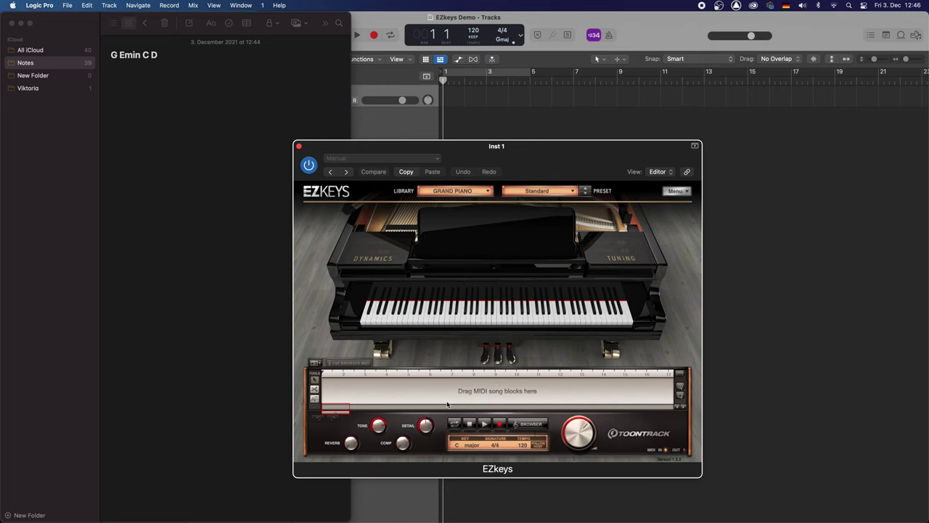
left_click(744, 196)
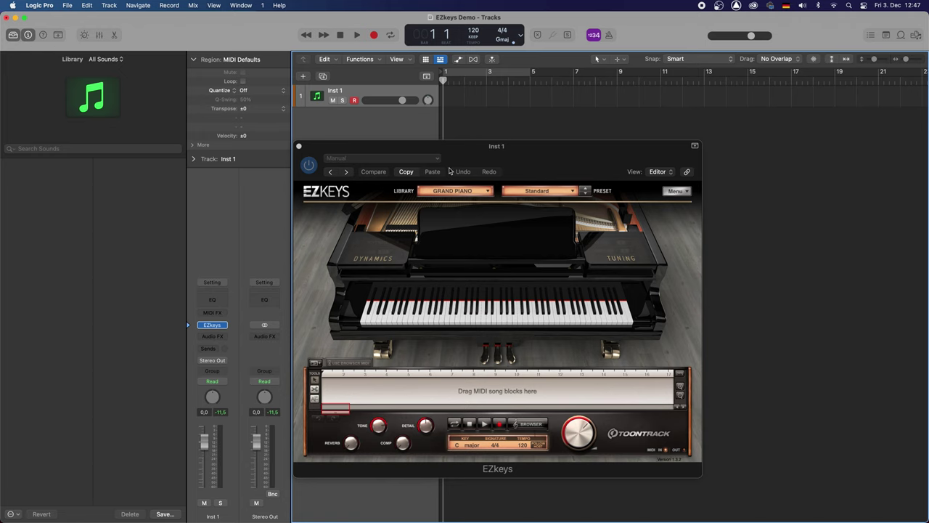
left_click_drag(457, 157, 456, 128)
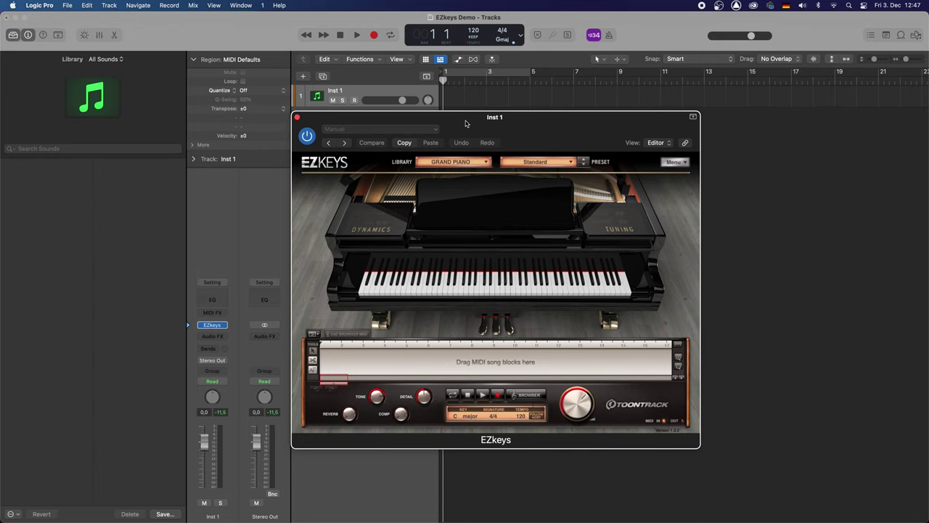
mouse_move(466, 124)
left_mouse_down()
mouse_move(501, 156)
mouse_move(478, 133)
left_mouse_up()
Bring up the chord note from Notes beside the EZkeys window and add four one-bar C chord blocks to its song track
mouse_move(544, 519)
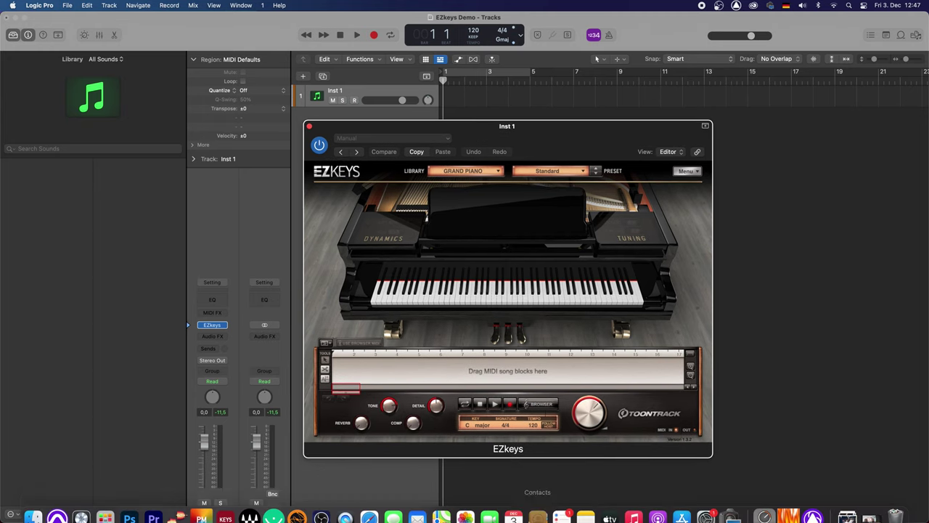
left_click(586, 506)
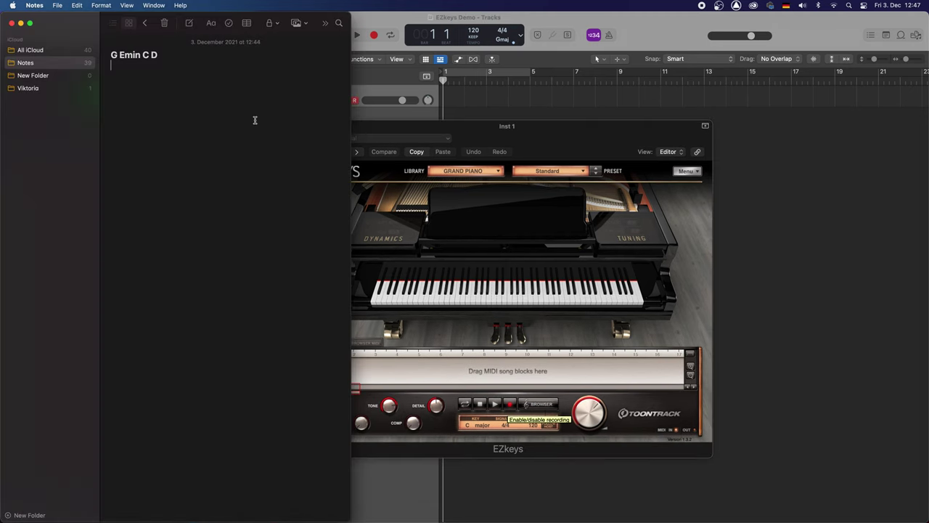
left_click(116, 64)
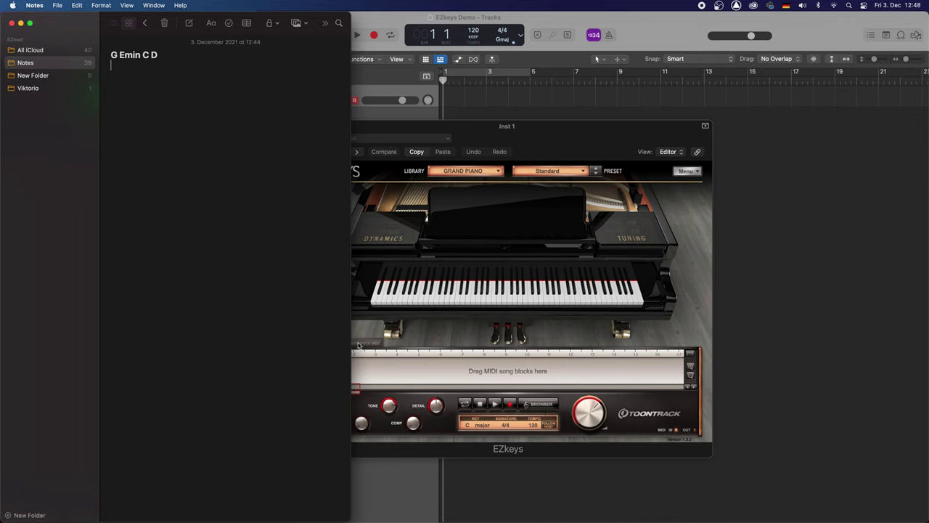
left_click(406, 407)
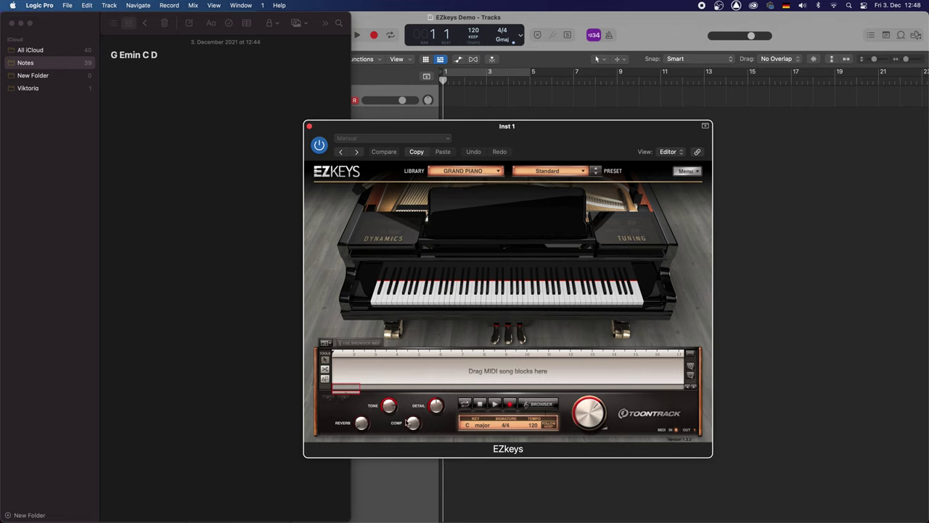
left_click(328, 346)
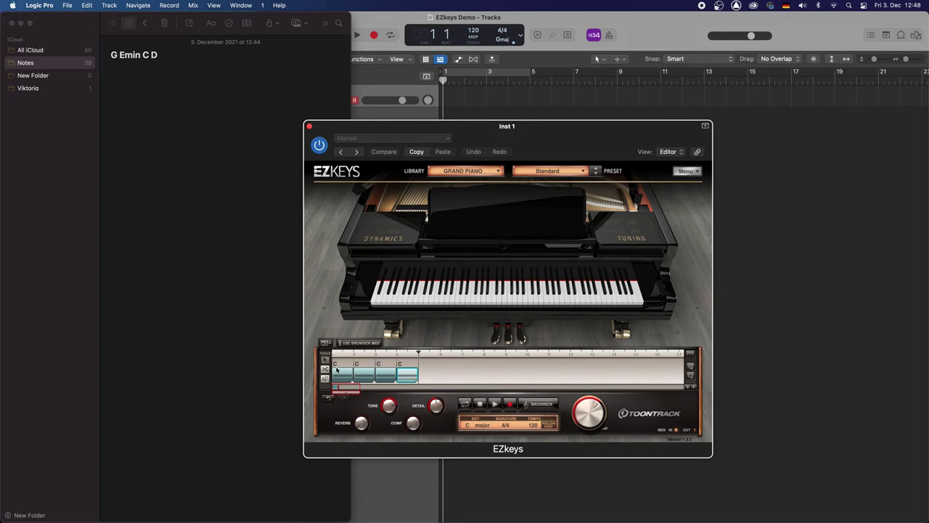
Audition the four chord blocks with the metronome turned on, and enable cycling from bar 1 to bar 5
key("space")
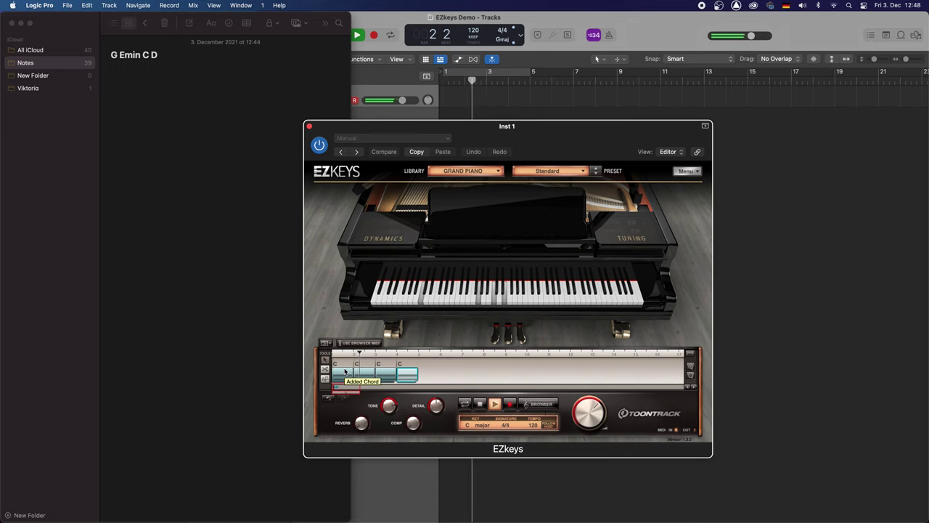
key("space")
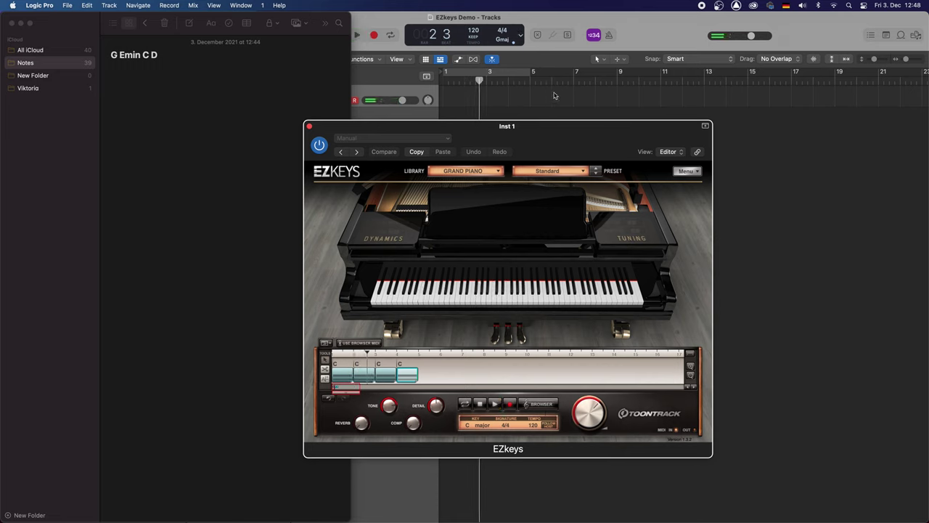
left_click(610, 35)
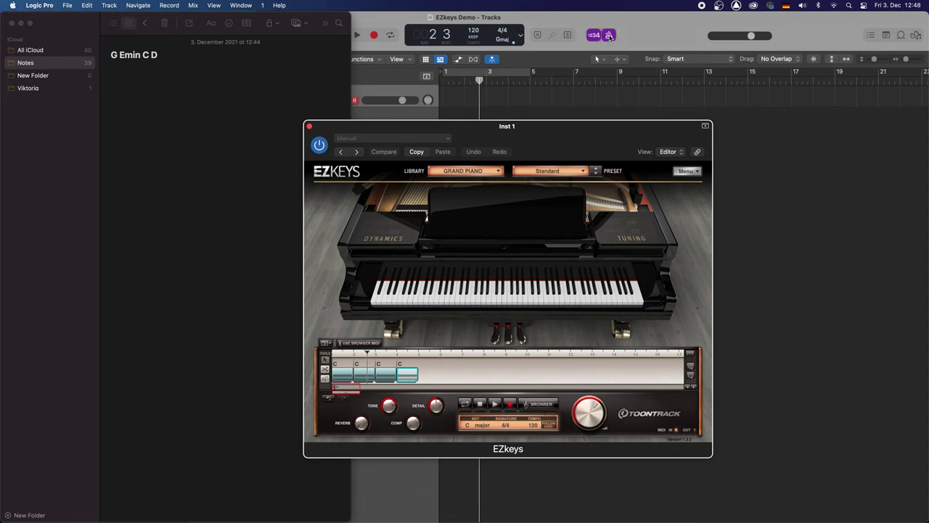
key("space")
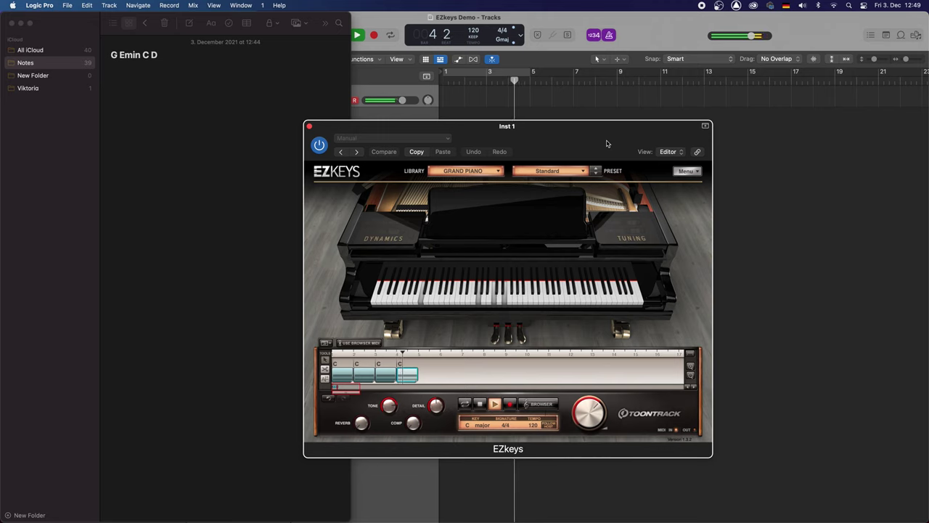
key("space")
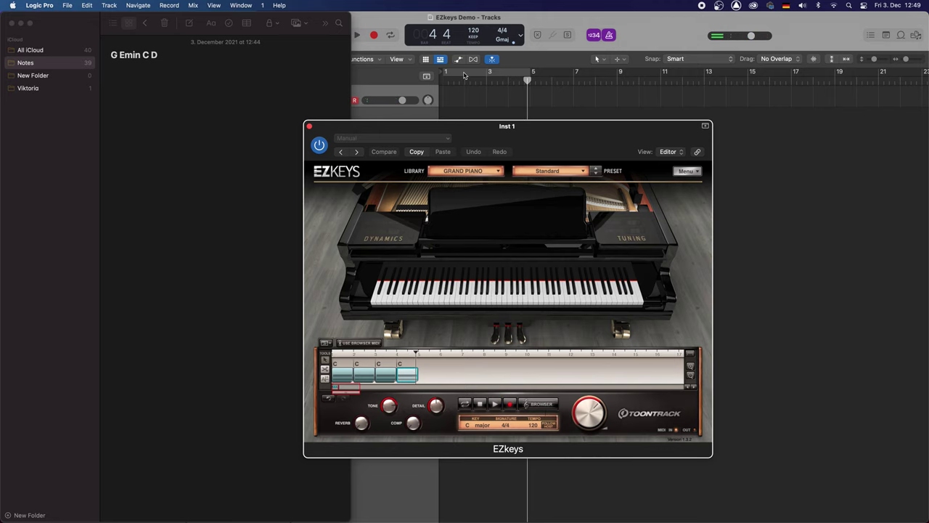
left_click(465, 75)
Change the first chord block in the EZkeys song track to G using the chord wheel
left_click(335, 369)
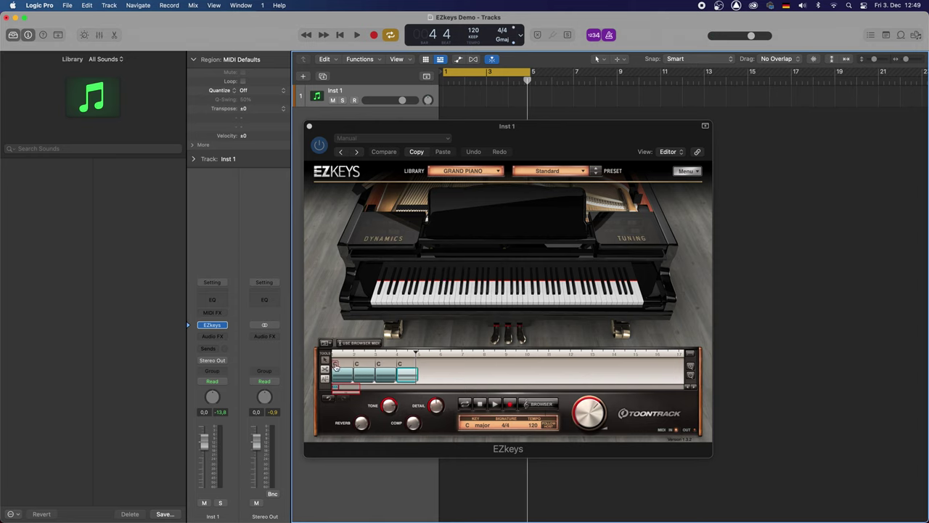
left_click(335, 364)
left_click(336, 366)
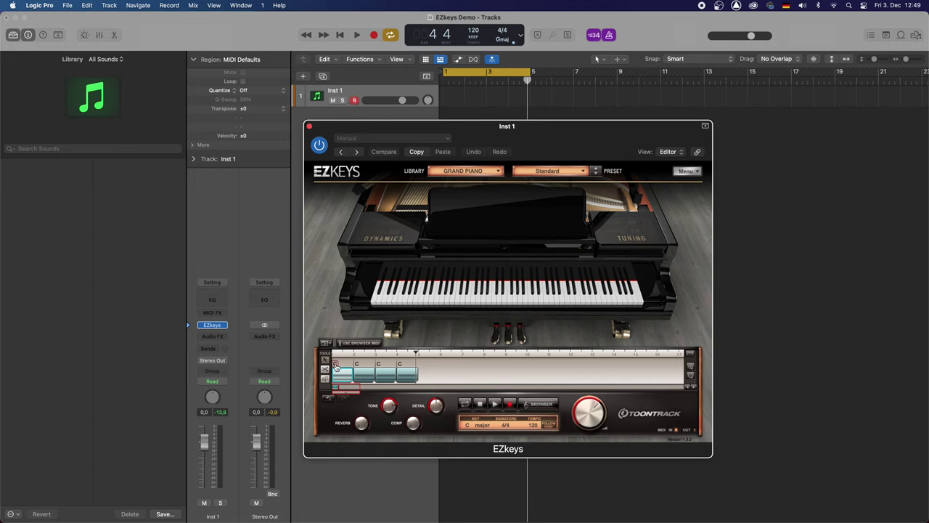
left_click(336, 364)
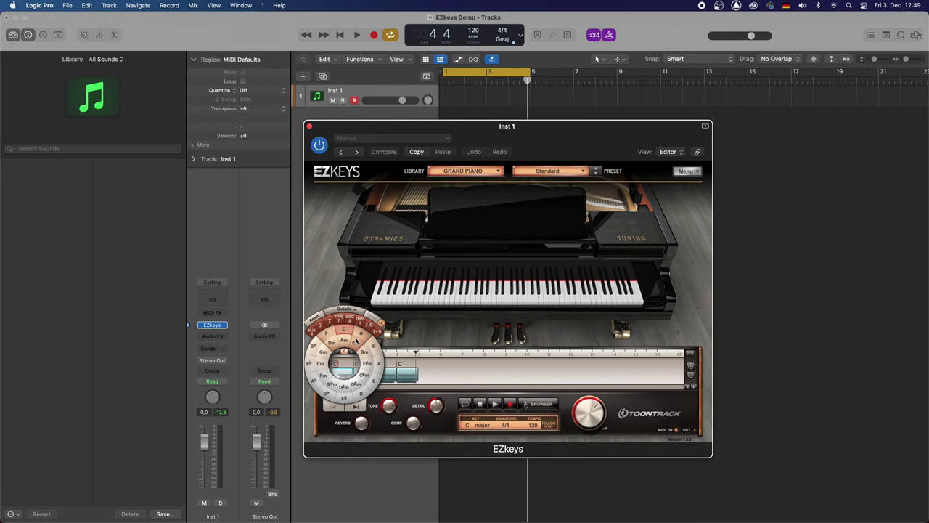
left_click_drag(361, 337, 355, 369)
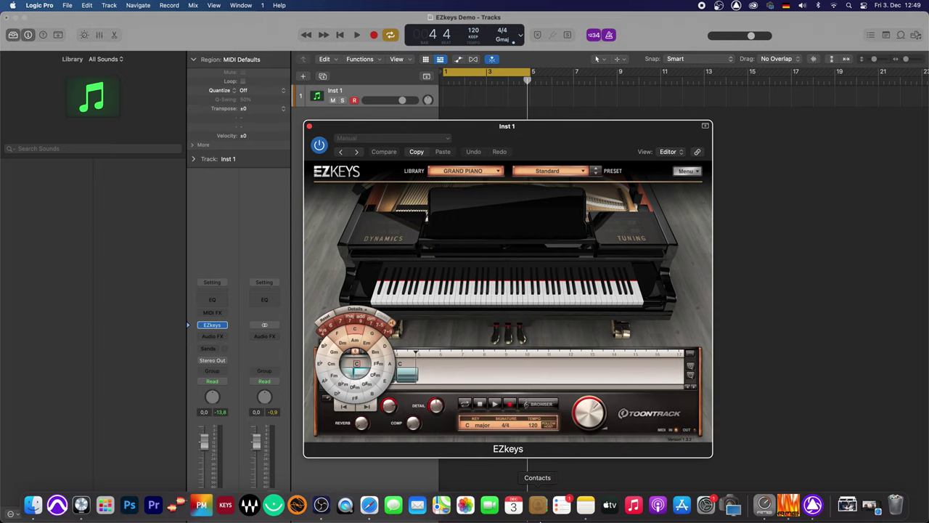
Display the chord note from Notes again and change the second chord block in EZkeys to Em
left_click(585, 510)
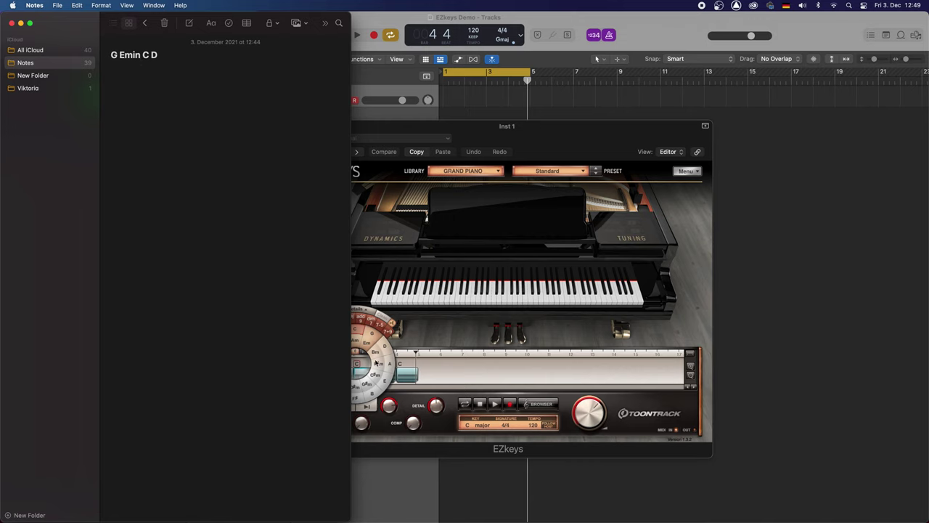
left_click(411, 373)
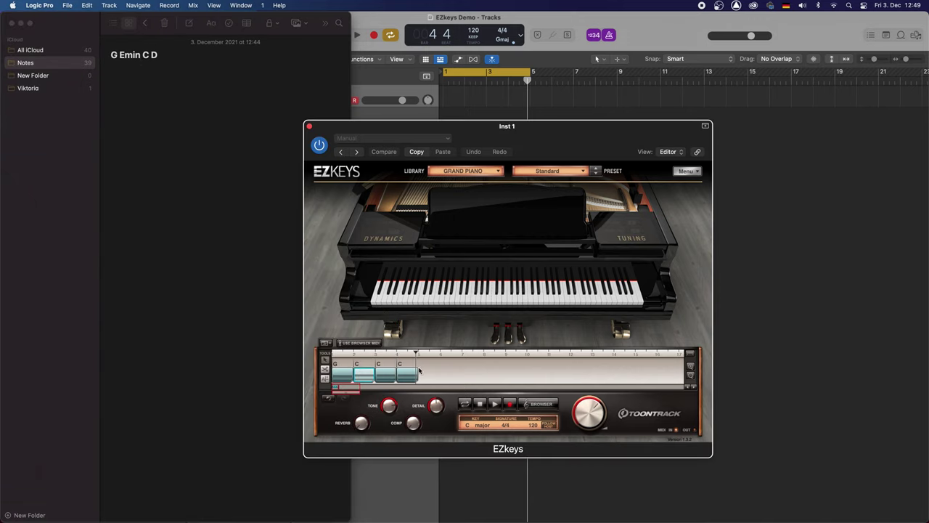
left_click(355, 364)
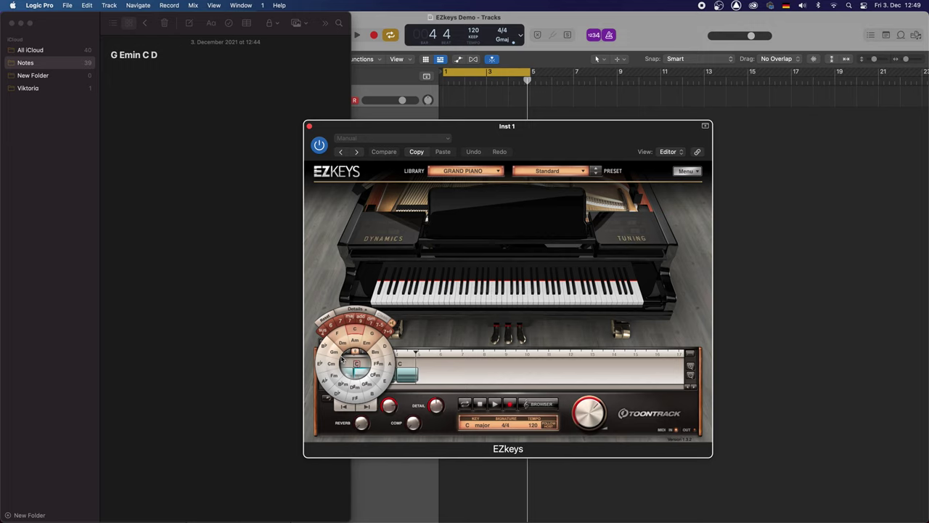
left_click(366, 347)
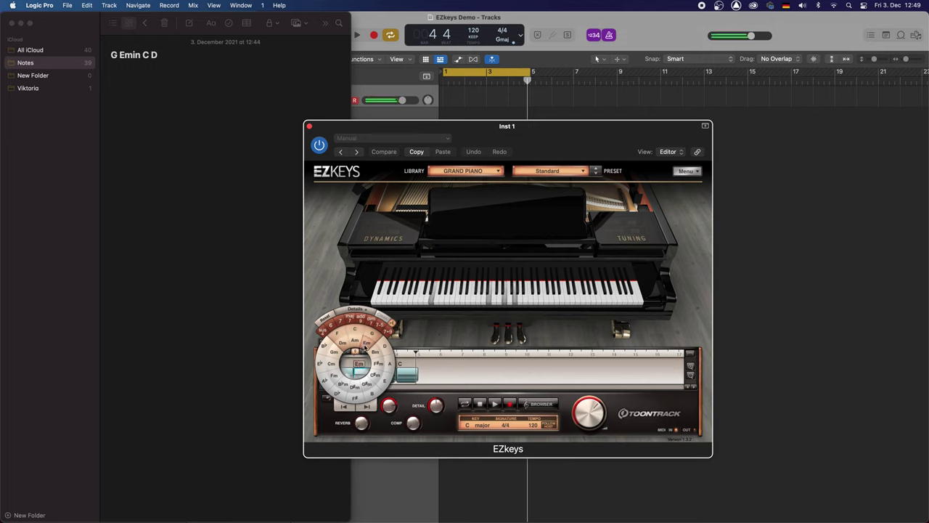
left_click(428, 360)
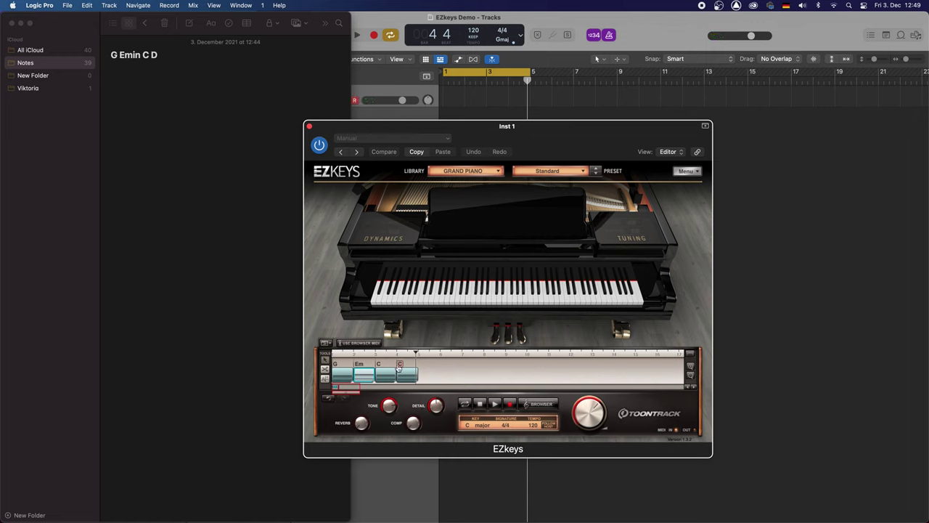
Change the fourth chord block to D and play back the chord progression
left_click(400, 365)
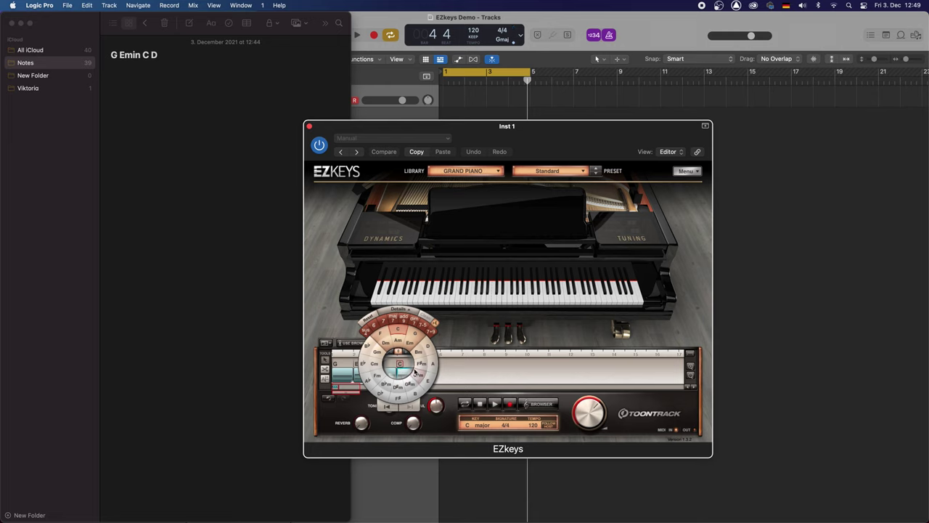
left_click(429, 349)
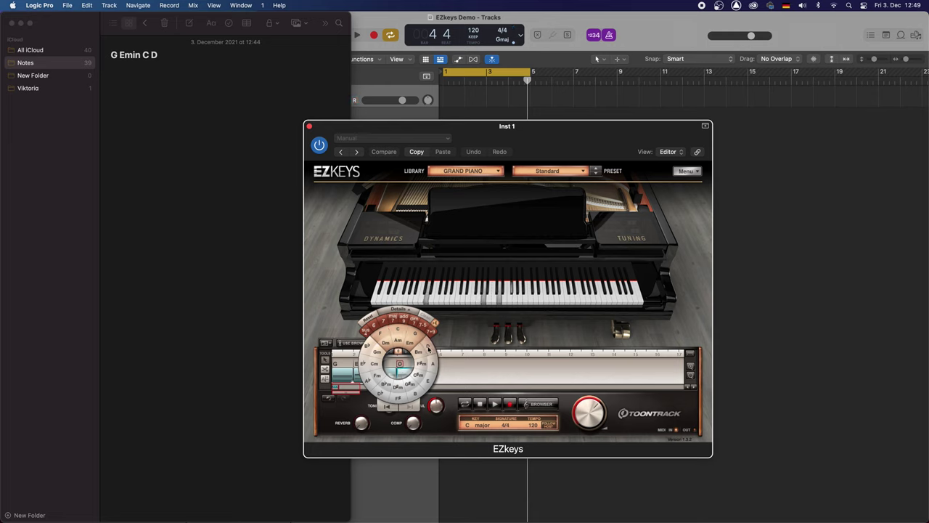
left_click(449, 381)
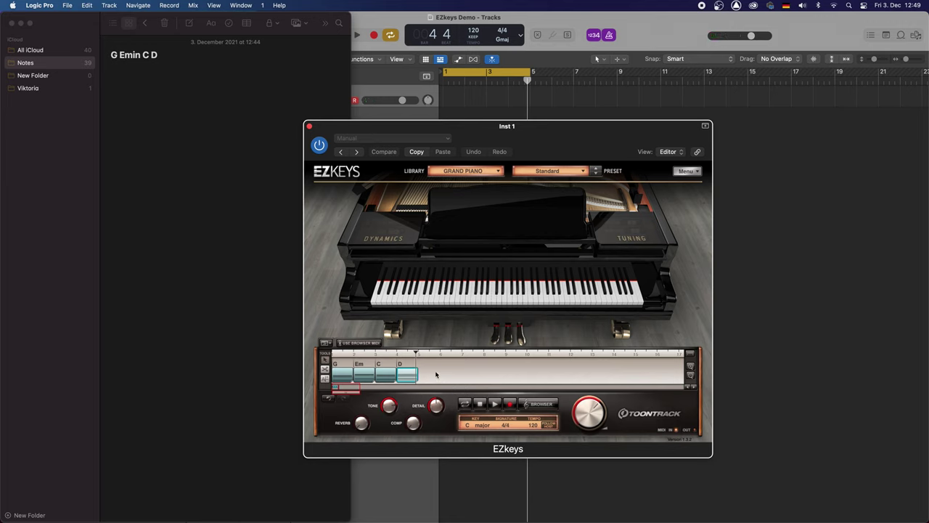
key("space")
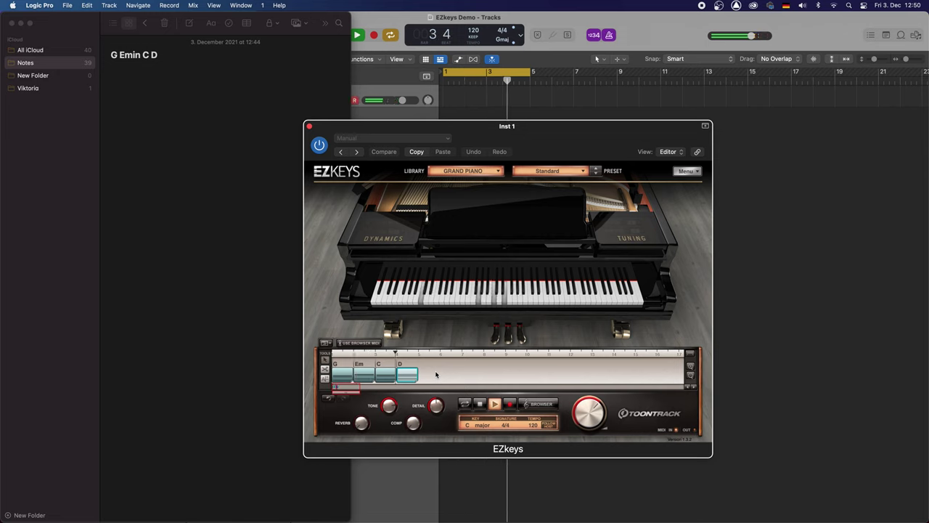
Stop playback and extend the cycle range from bar 5 to bar 9
key("space")
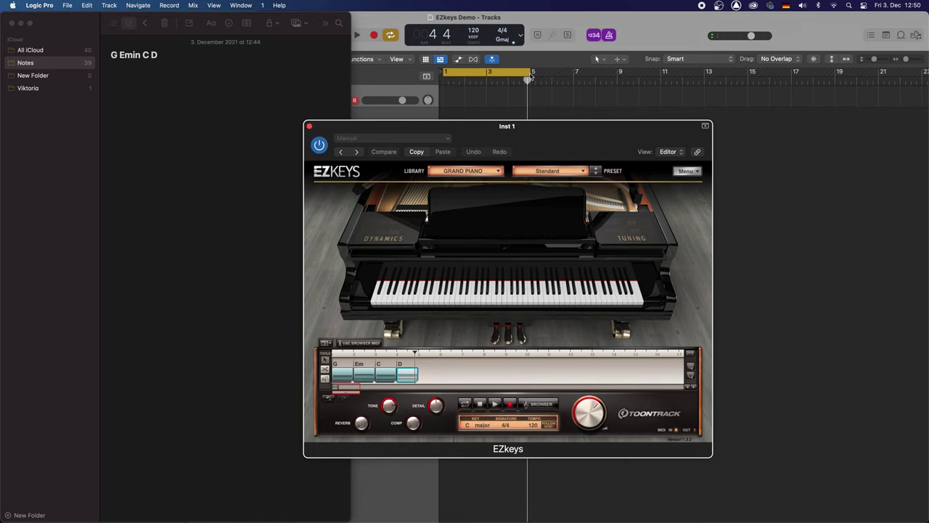
left_click_drag(531, 73, 612, 88)
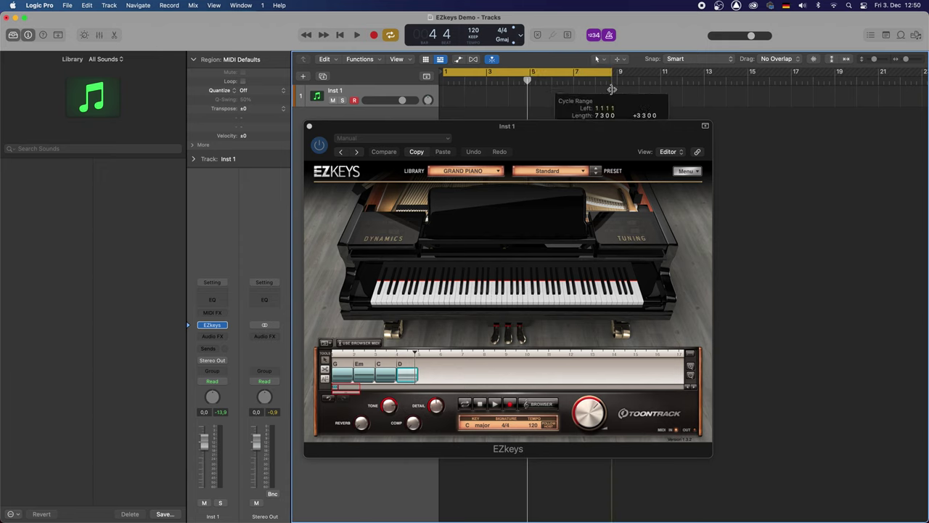
Duplicate all four chord blocks directly behind the originals in the EZkeys song track and play back the repeated progression
left_click(431, 376)
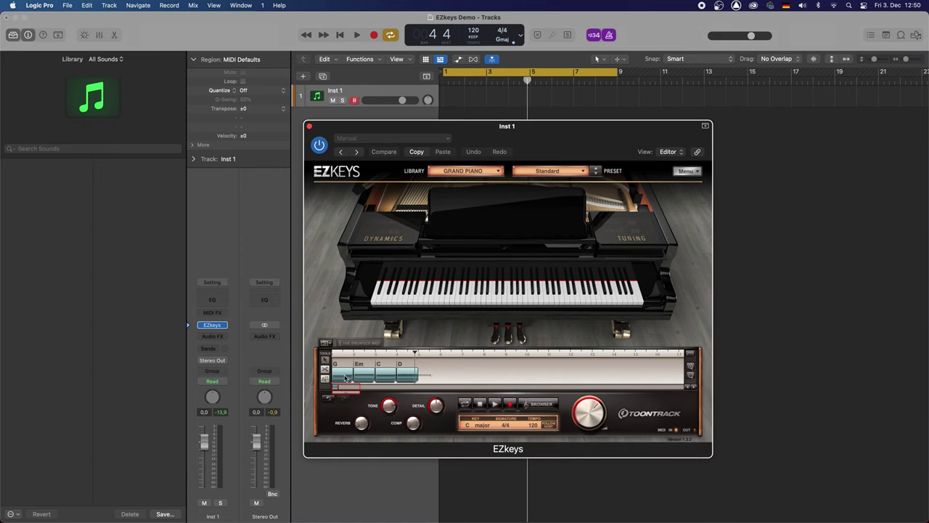
key("super+a")
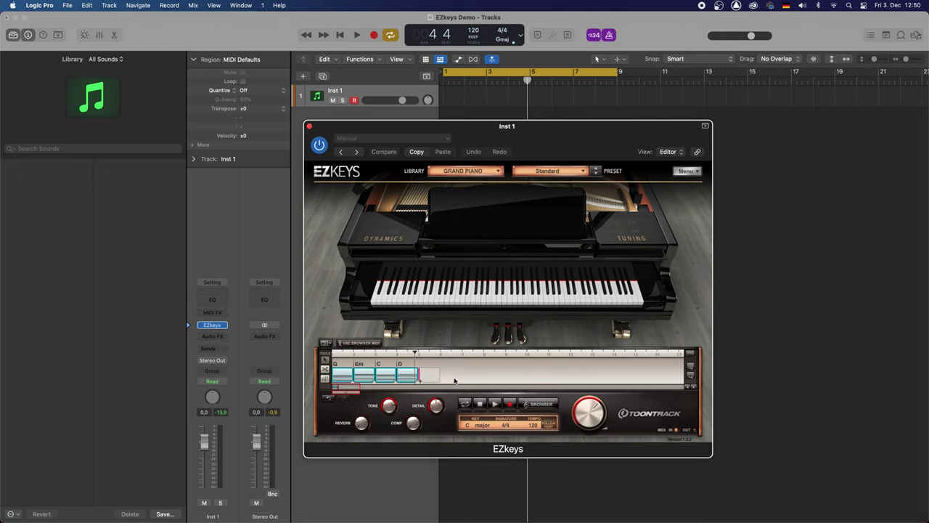
key("super+d")
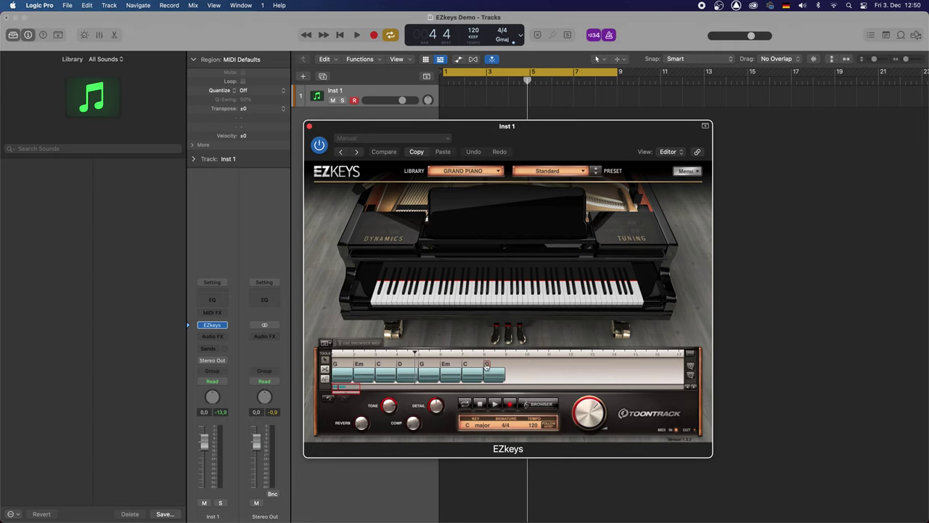
key("space")
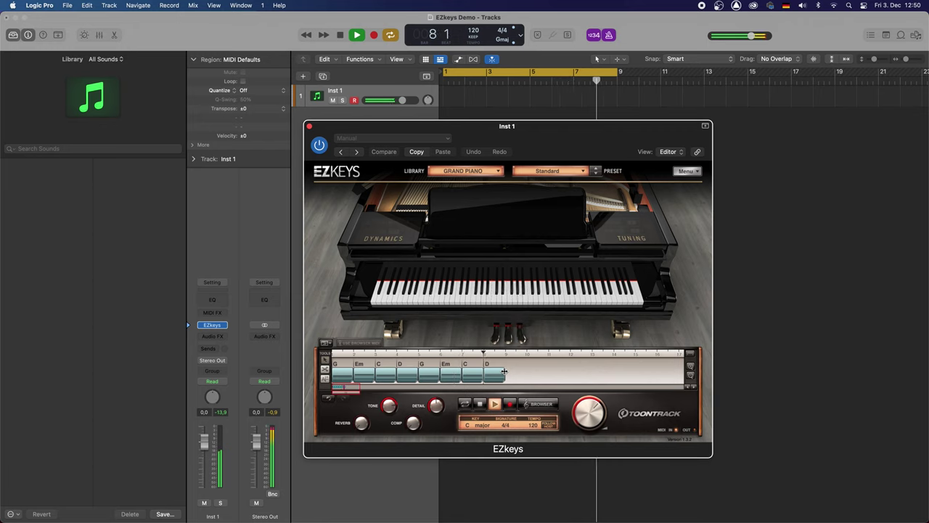
key("space")
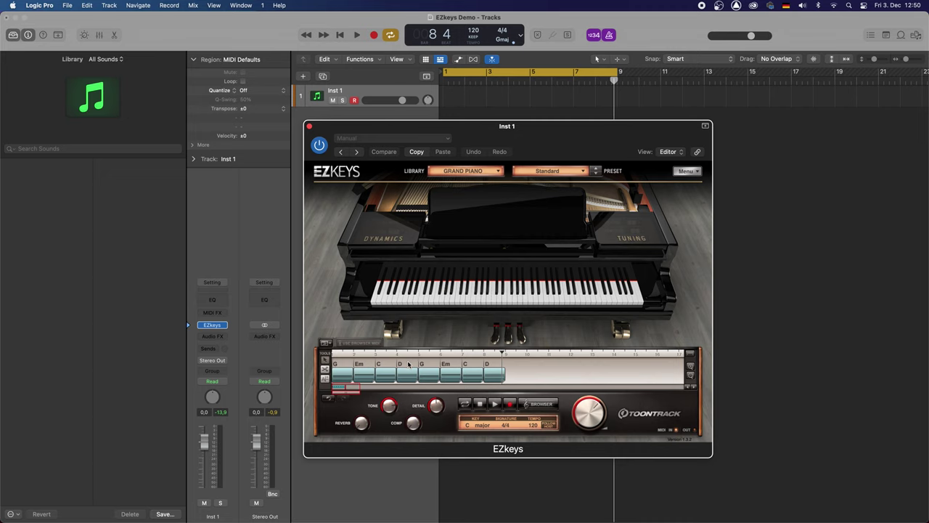
Split the first D chord block in half and change its second half to D7 with the chord wheel
left_click(325, 371)
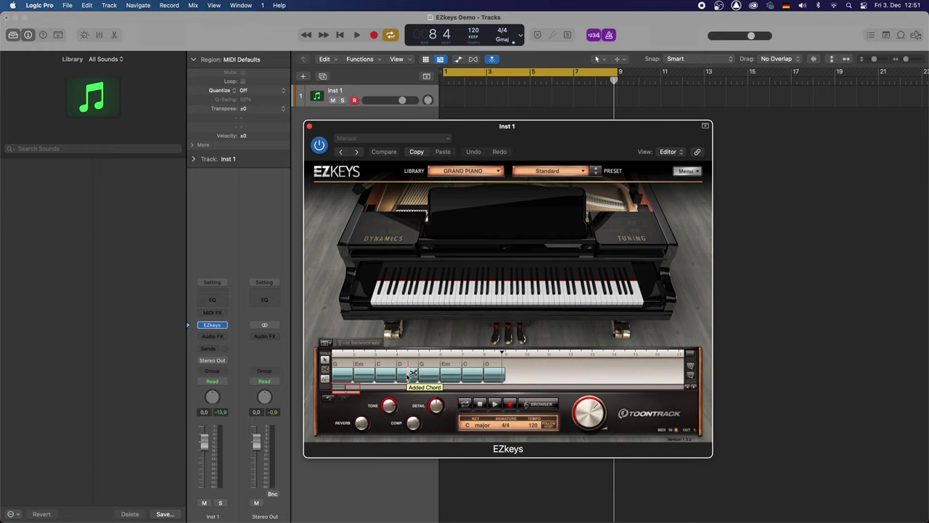
left_click(409, 375)
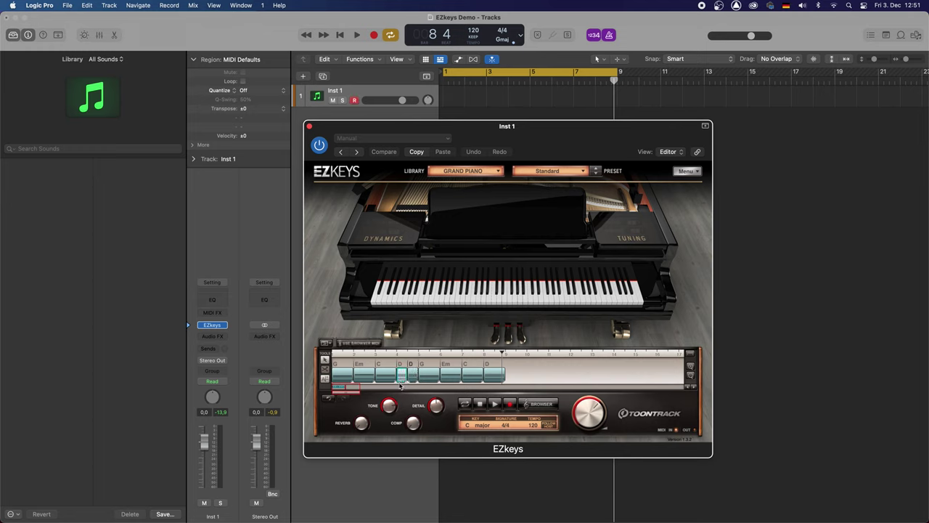
left_click(325, 361)
left_click(411, 367)
left_click(411, 367)
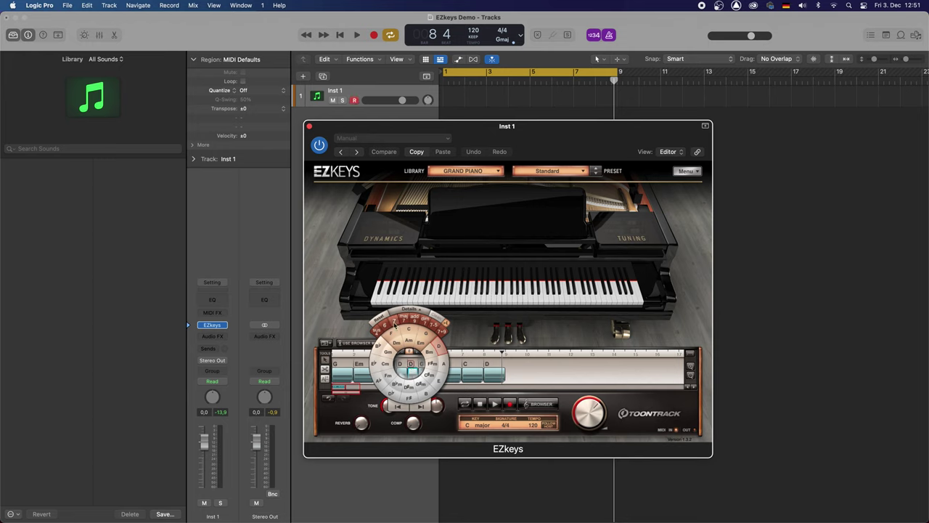
left_click(395, 322)
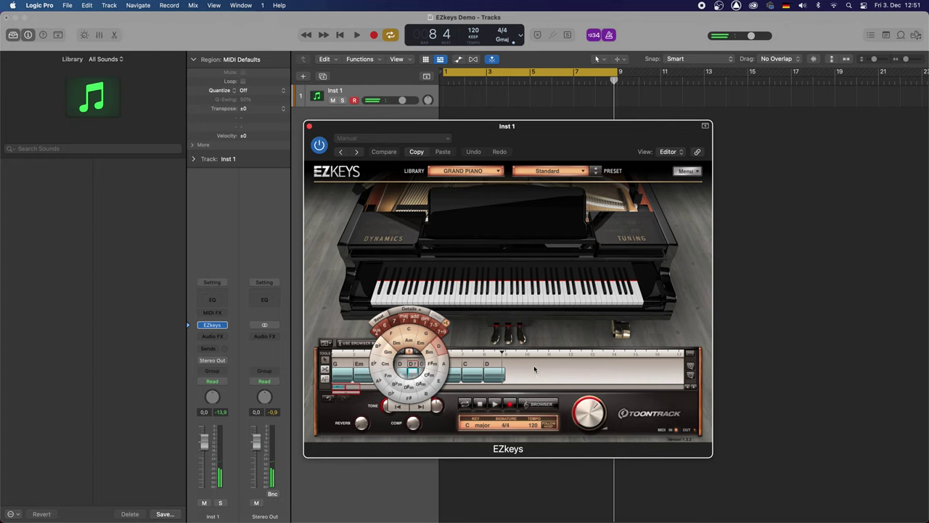
left_click(516, 373)
Audition the progression with the D7 chord and move the EZkeys window away from the track headers
key("space")
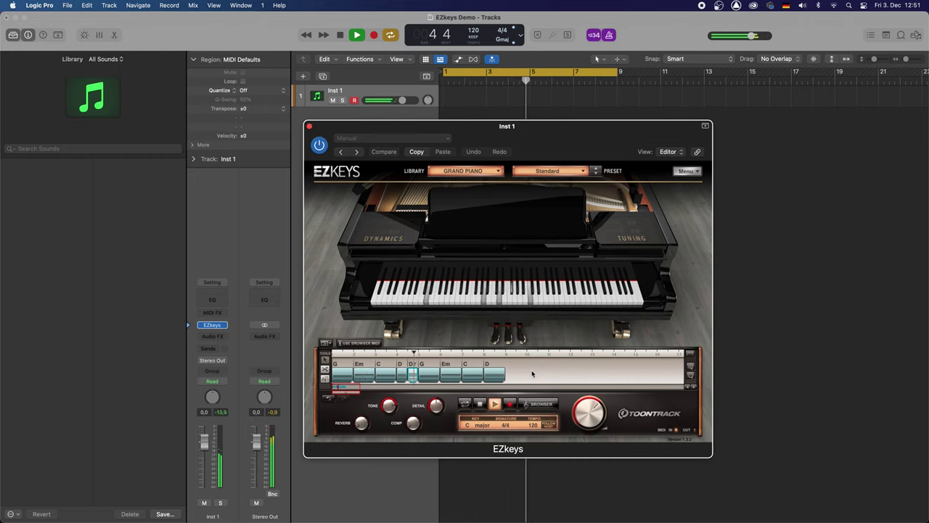
key("space")
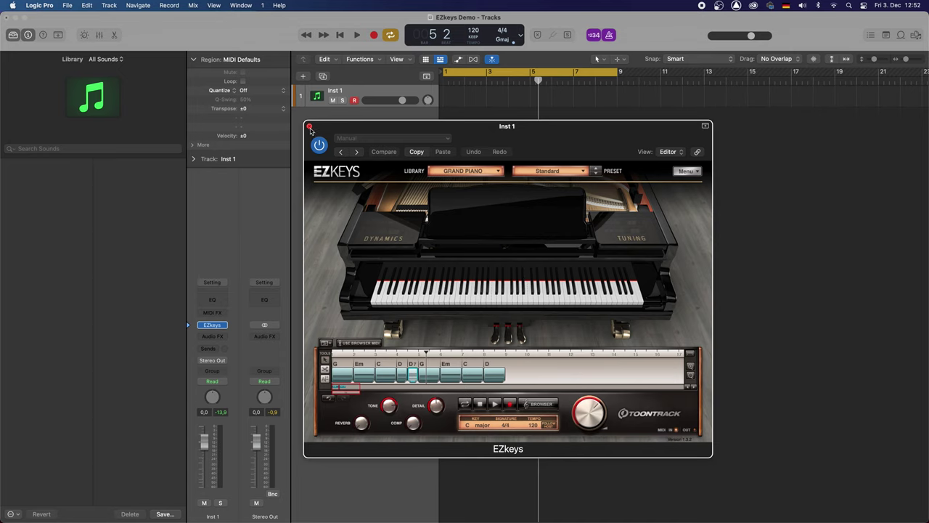
left_click_drag(317, 129, 549, 133)
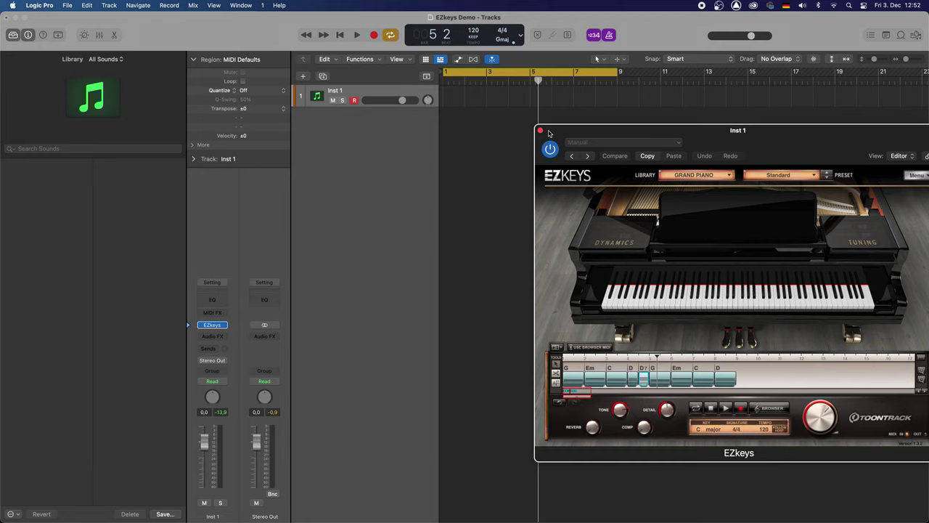
left_click(354, 91)
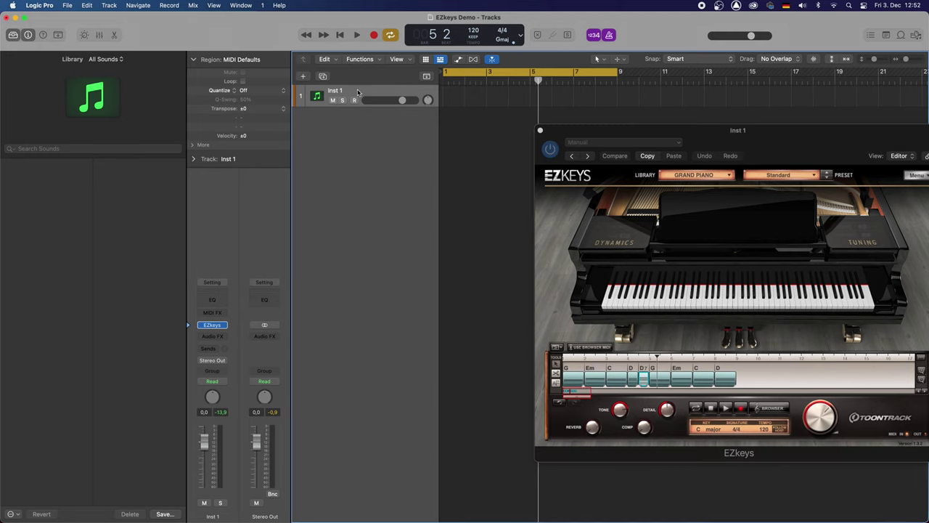
left_click(304, 77)
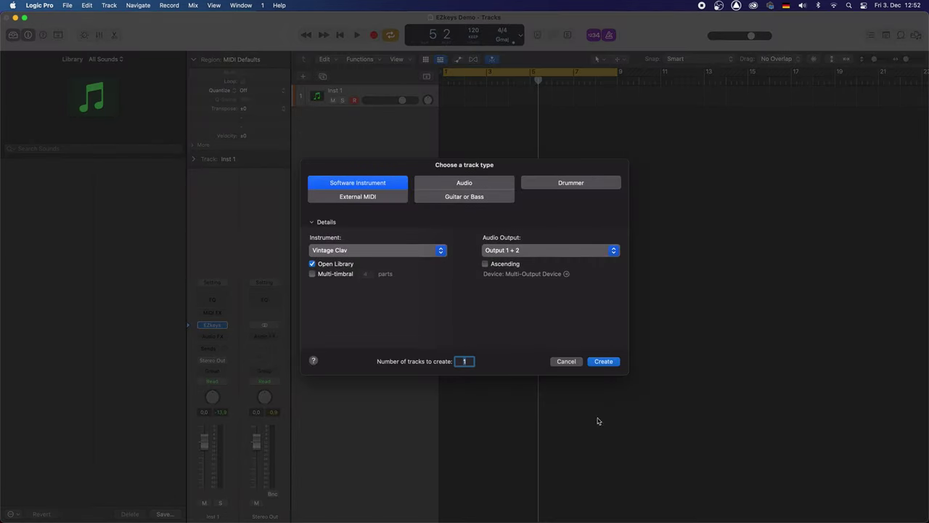
left_click(566, 361)
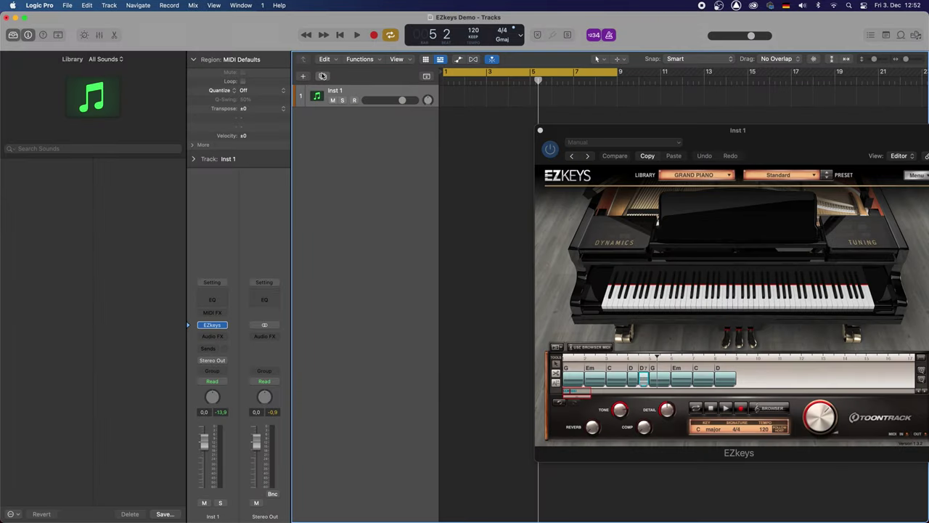
Add a second track with the piano track's settings and replace its instrument with Toontrack EZdrummer
left_click(323, 76)
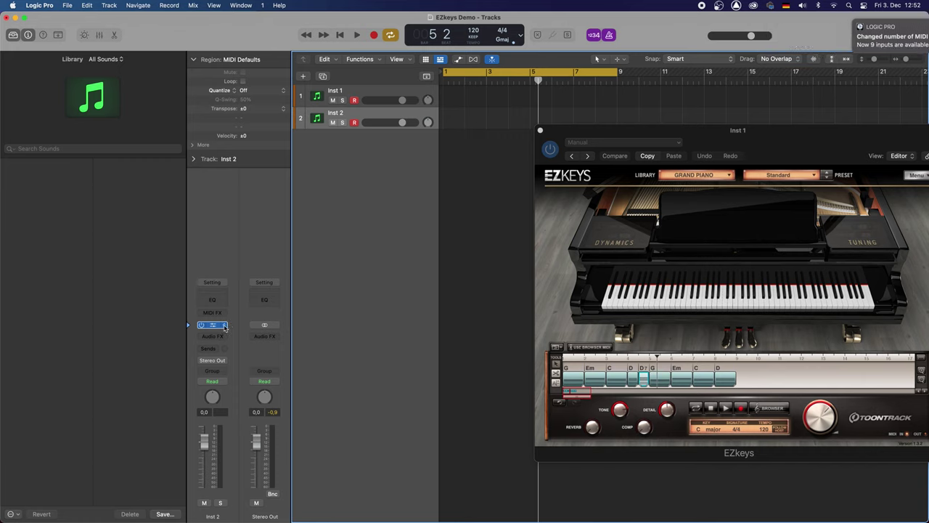
left_click(224, 326)
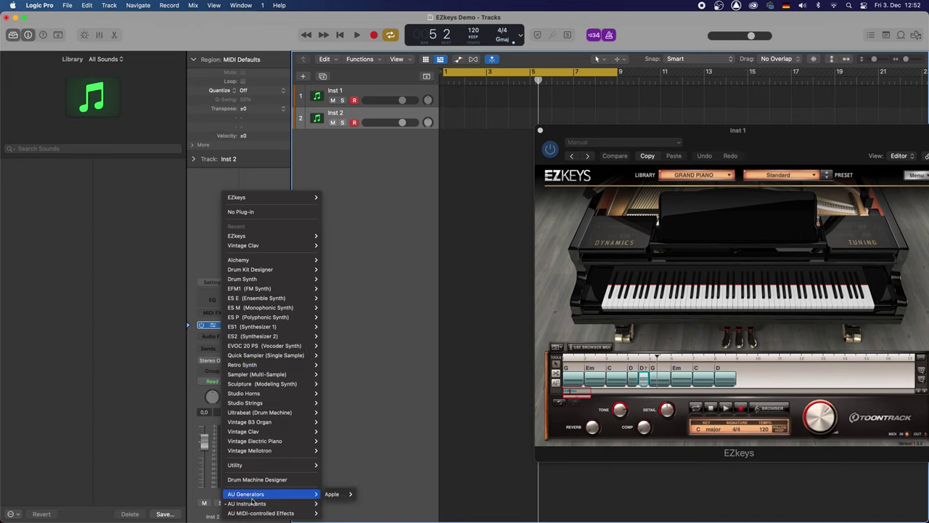
mouse_move(246, 503)
mouse_move(345, 504)
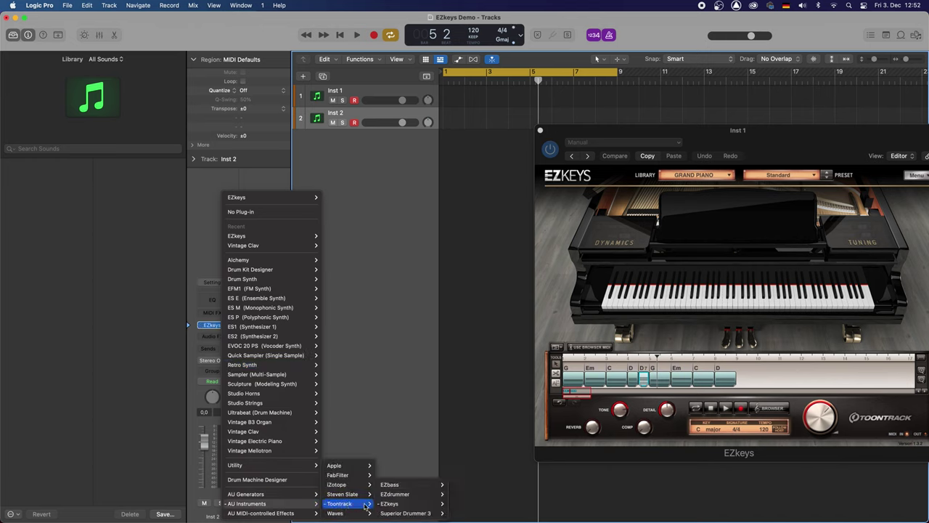
mouse_move(396, 494)
left_click(460, 495)
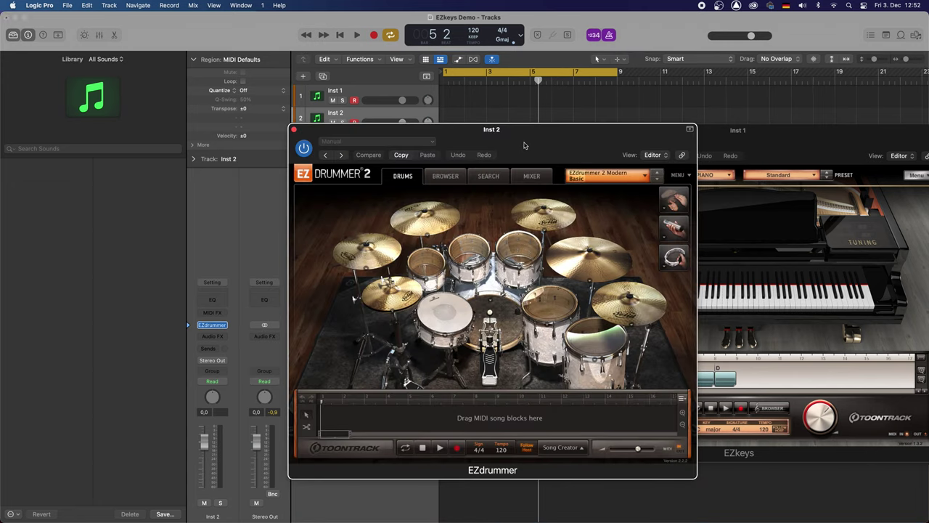
left_click_drag(526, 144, 473, 181)
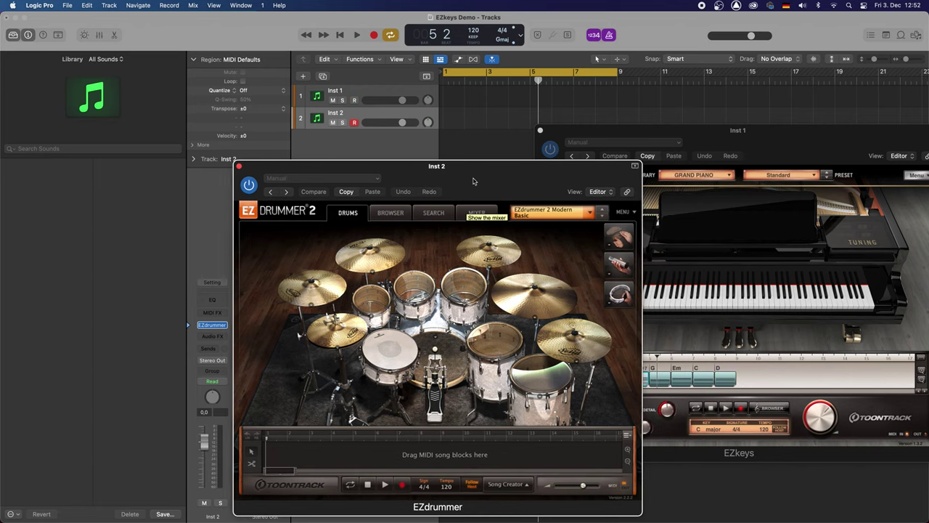
Audition Intro Variation 01 from the Fusion Grooves Halftime Straight 4/4 folder and place it at bar 1 of the EZdrummer song track
left_click(390, 213)
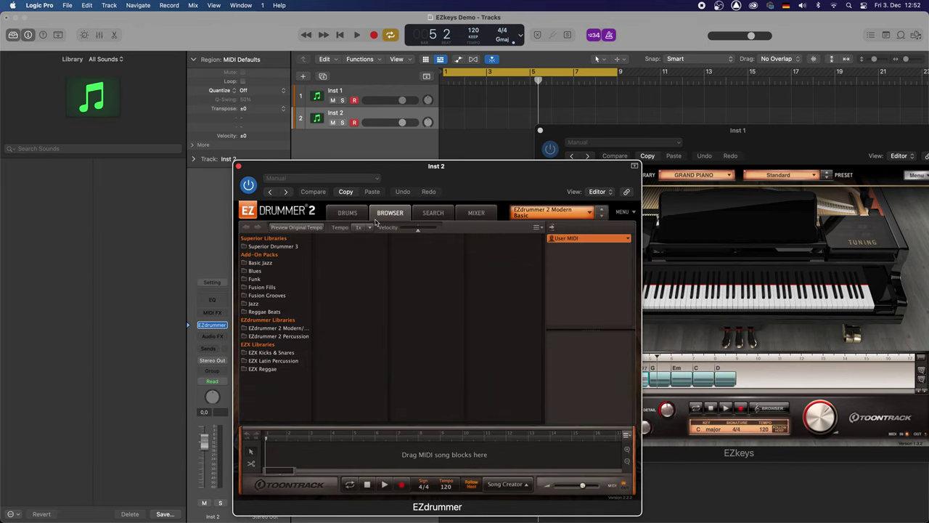
left_click(268, 296)
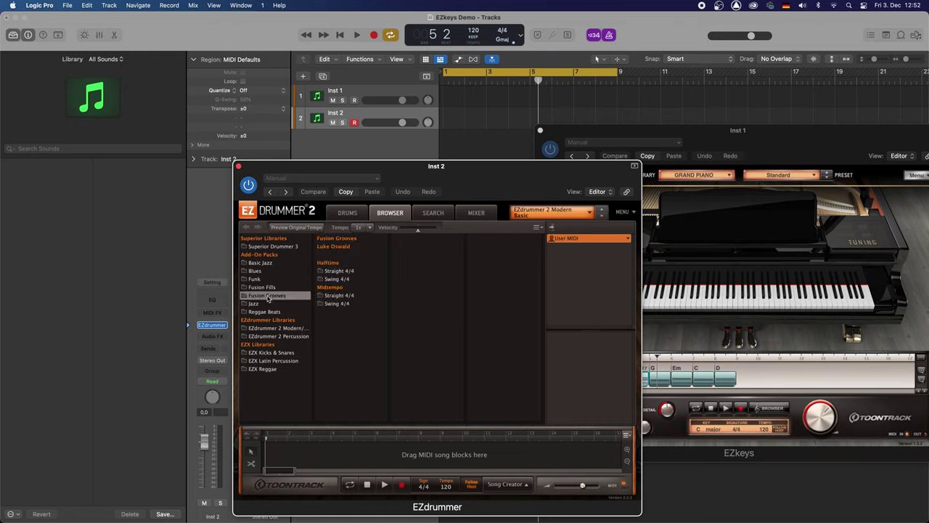
left_click(347, 272)
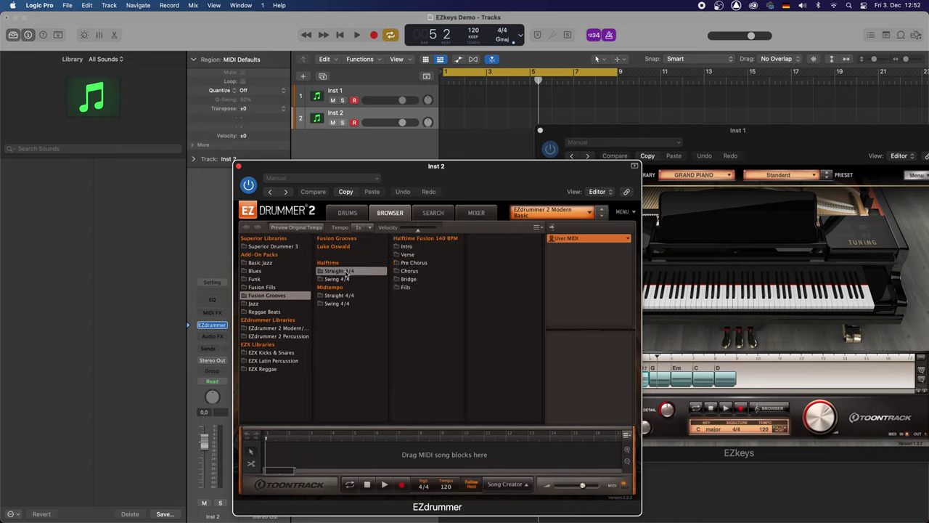
left_click(410, 248)
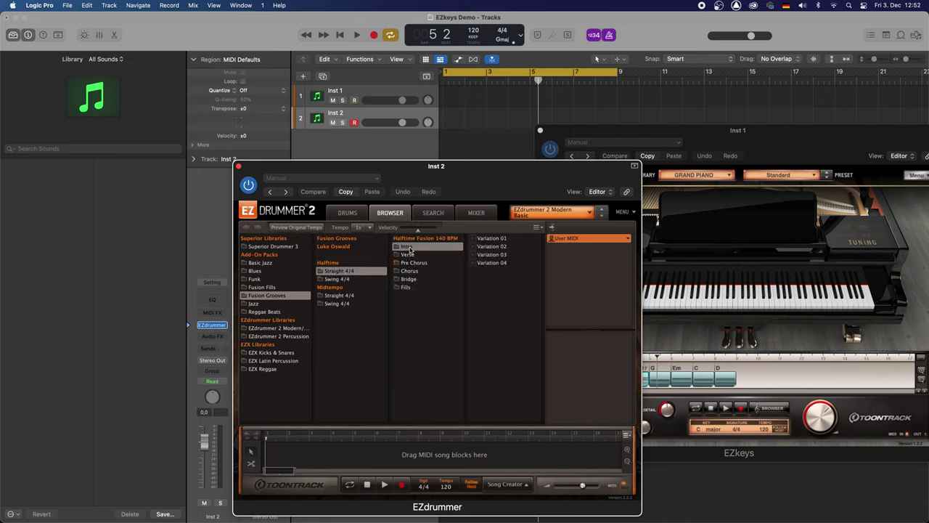
left_click(477, 240)
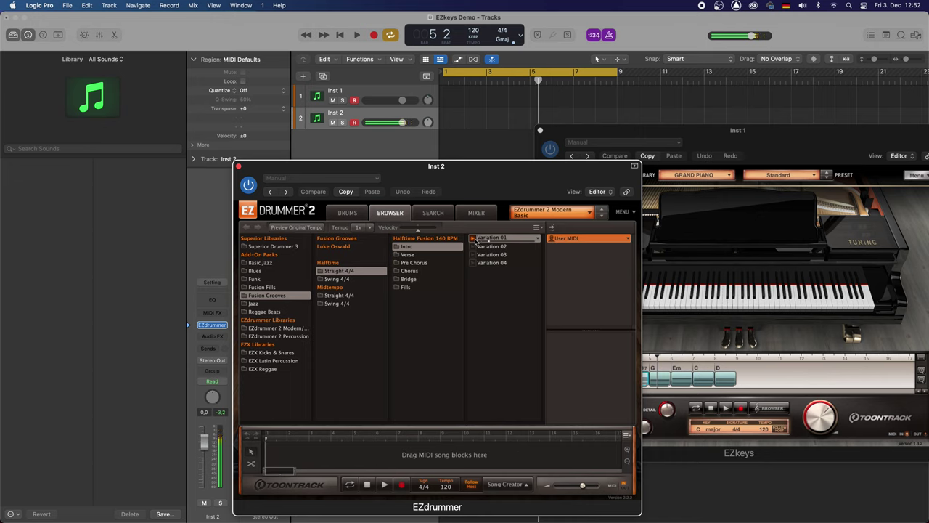
left_click(475, 241)
left_click_drag(495, 238, 260, 453)
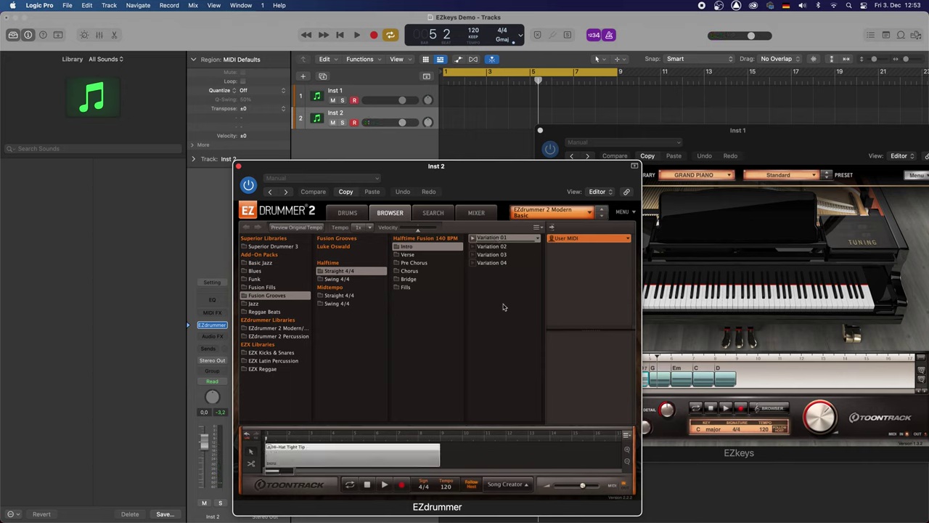
Place Verse Variation 03 directly after the intro groove and play back the drums together with the piano
left_click(408, 255)
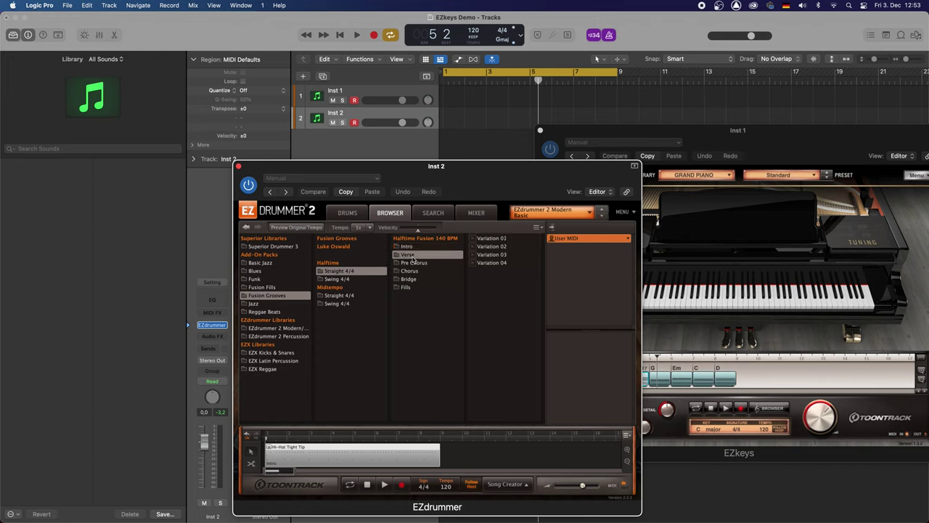
left_click(473, 254)
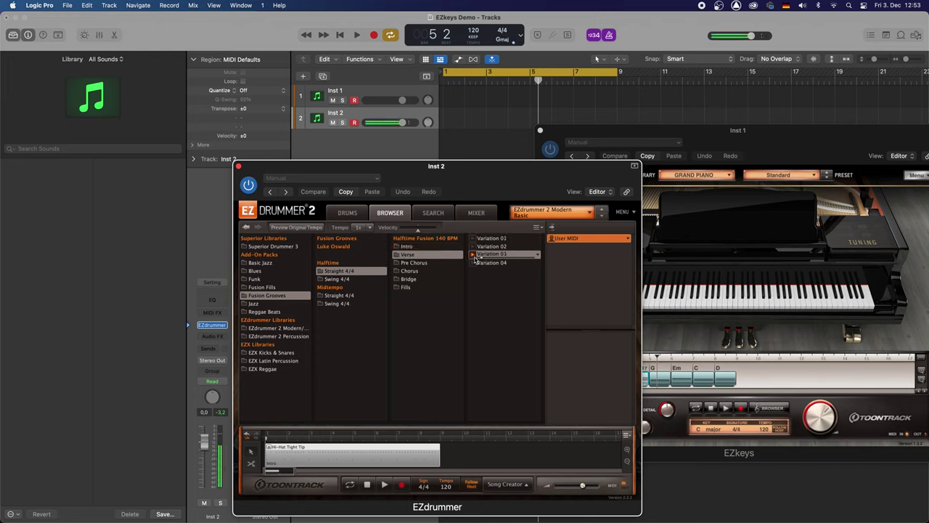
left_click_drag(493, 254, 444, 467)
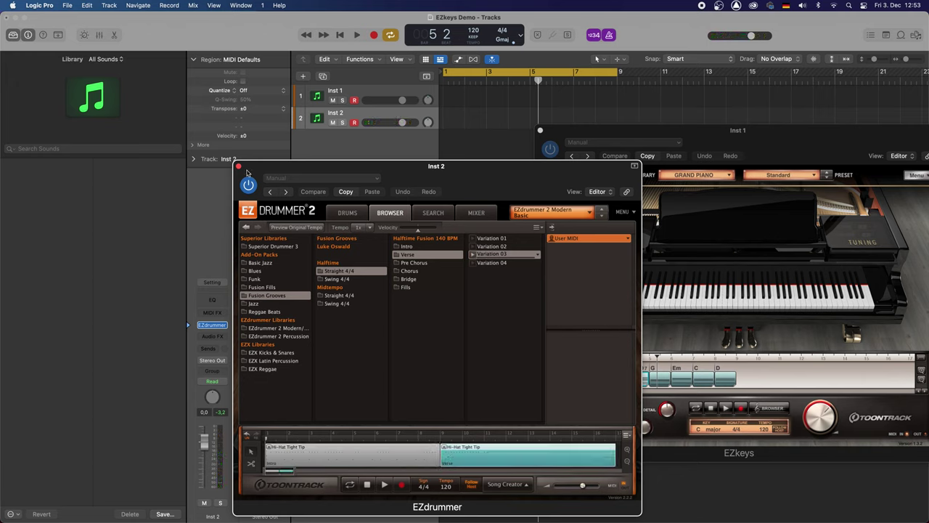
key("space")
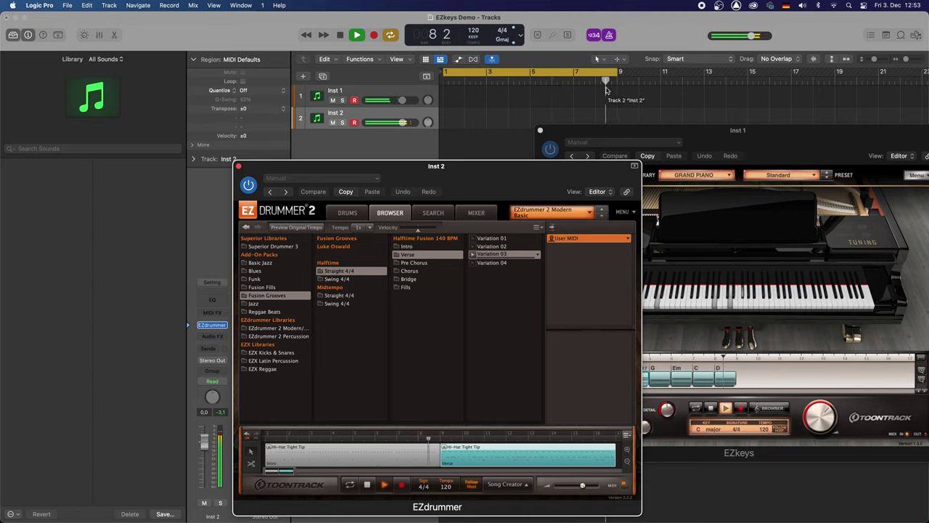
key("space")
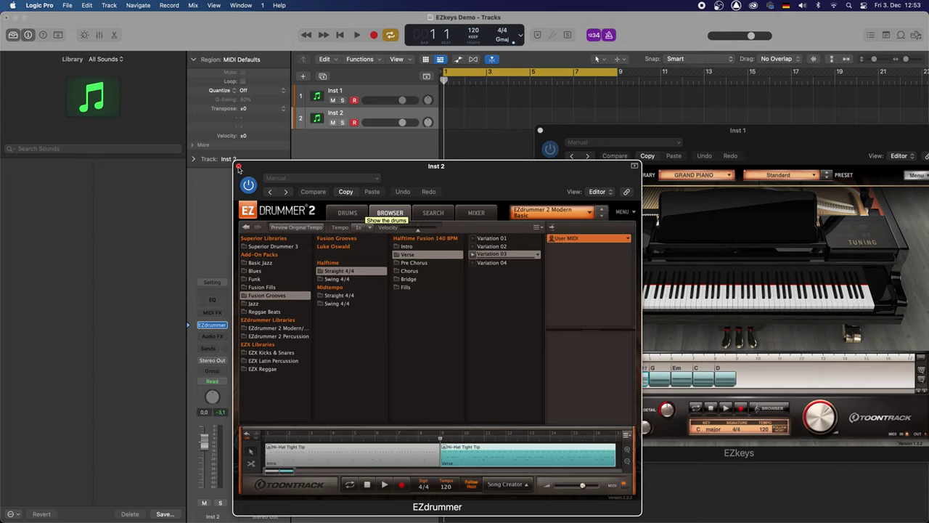
Close the EZdrummer window and rename the second track Drums and the first track Piano
left_click(238, 167)
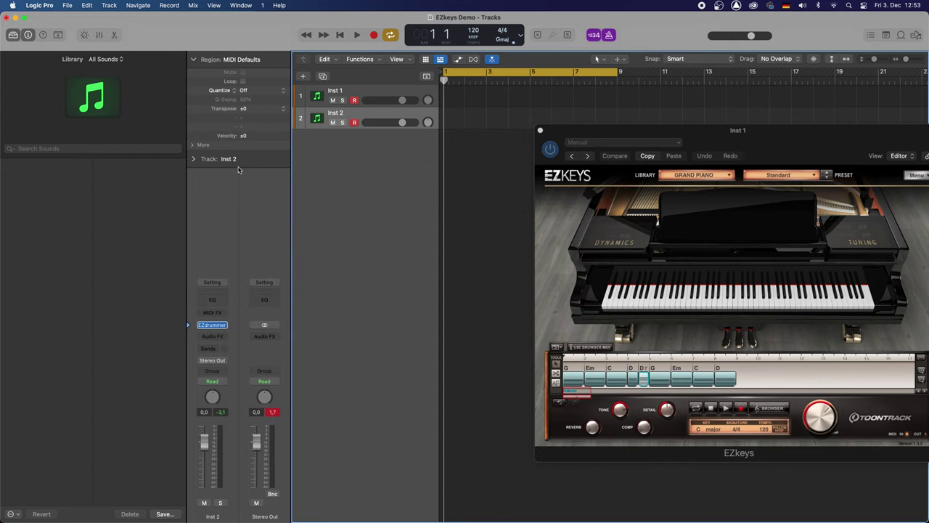
double_click(334, 114)
type("Drums")
key("Return")
double_click(334, 91)
type("Piano")
key("Return")
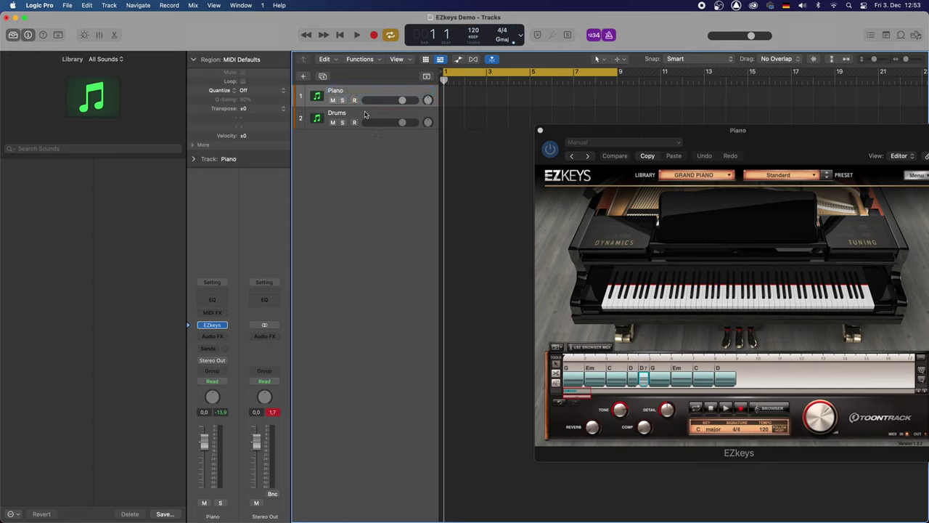
Add a third track with the Drums track's settings and rename it Bass
left_click(365, 114)
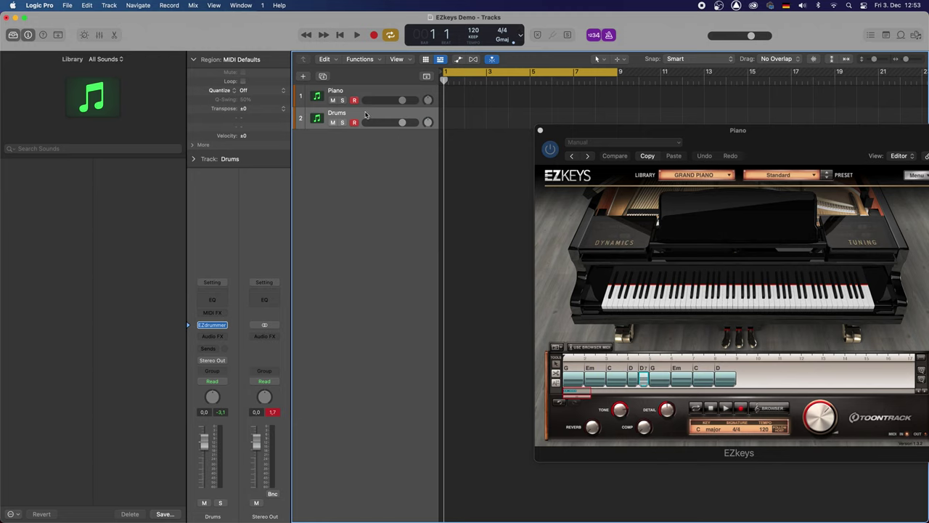
left_click(324, 77)
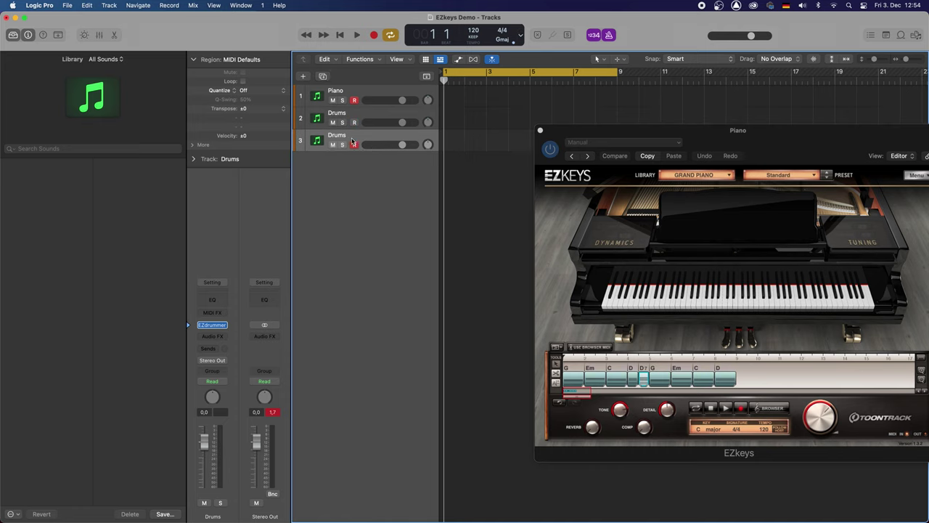
type("B")
key("Return")
Replace the Bass track's instrument with the stereo version of Toontrack EZbass
left_click(225, 324)
mouse_move(251, 506)
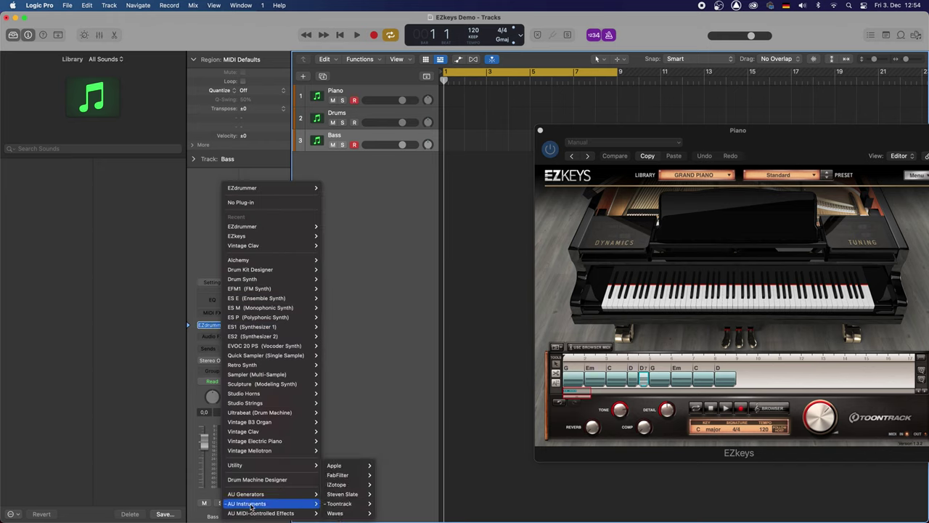
mouse_move(341, 503)
mouse_move(400, 486)
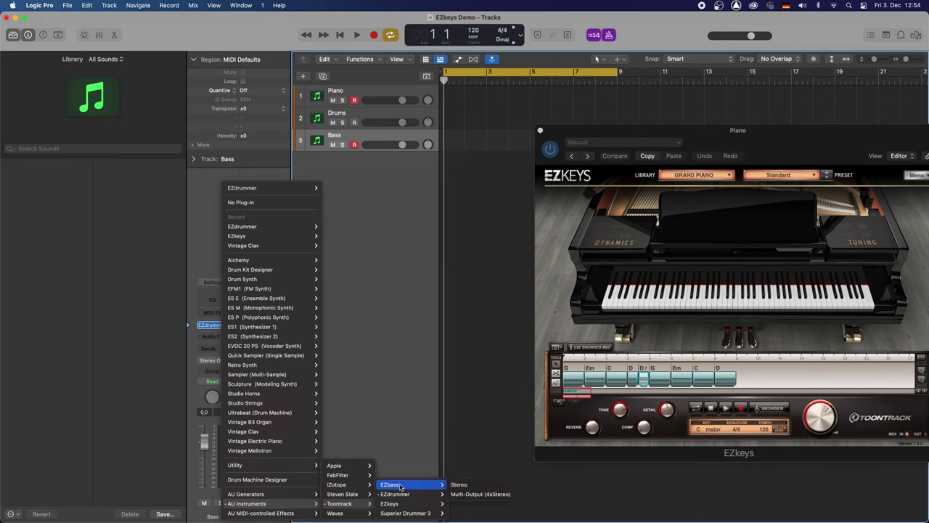
left_click(460, 485)
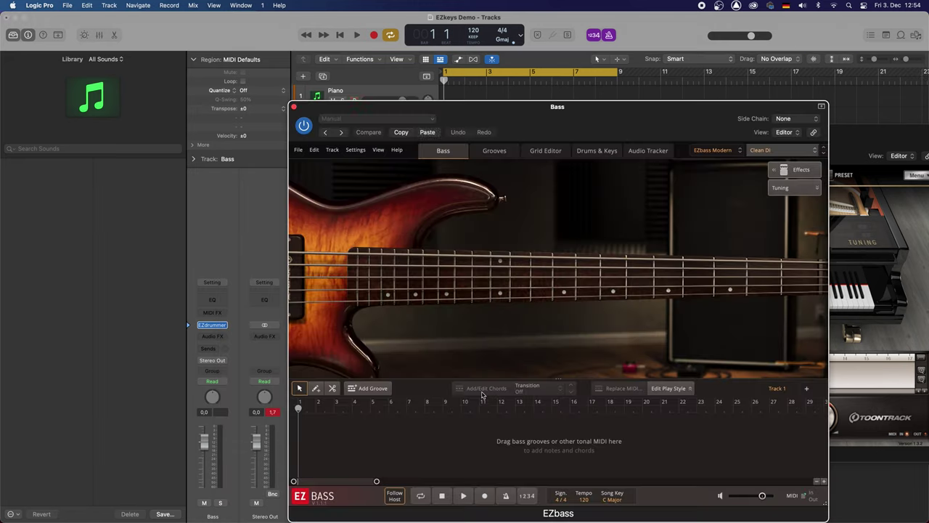
Arrange the EZbass and EZkeys windows side by side so both song tracks are visible
left_click_drag(628, 121, 357, 162)
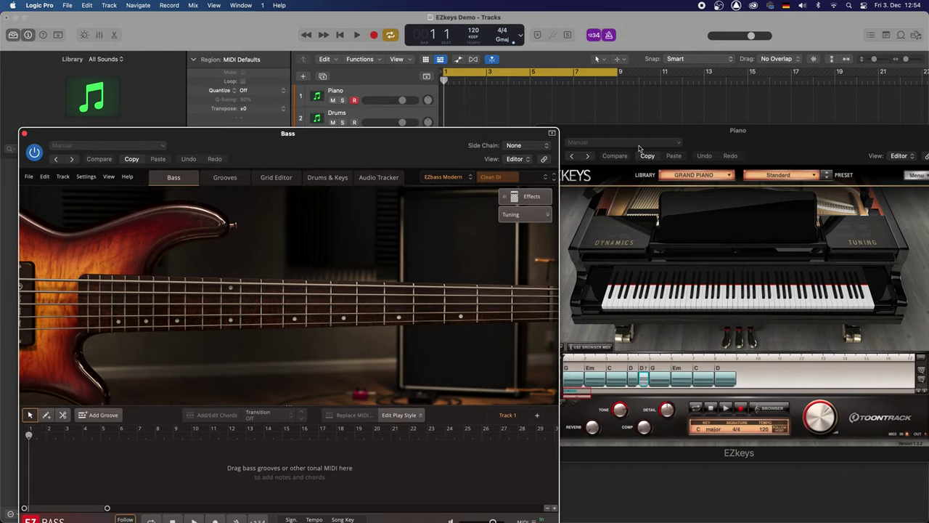
left_click_drag(645, 132, 671, 87)
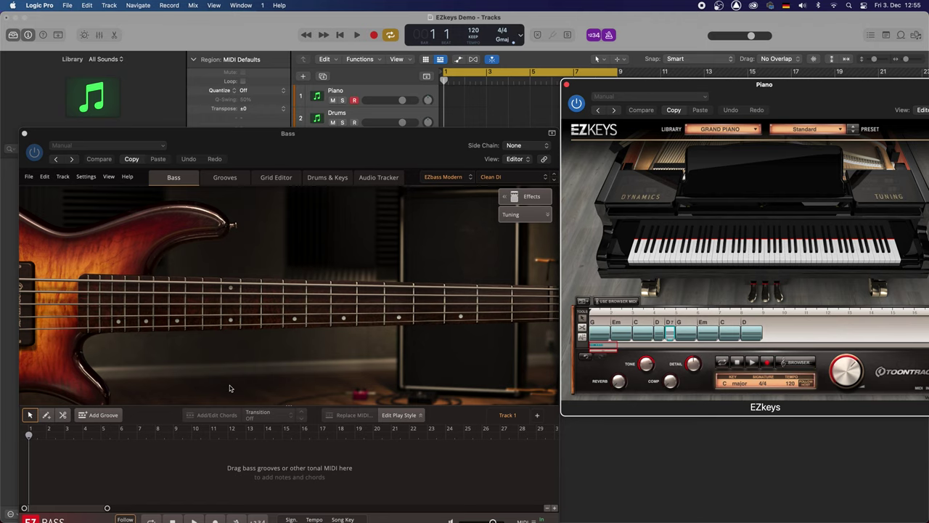
left_click_drag(304, 150, 296, 96)
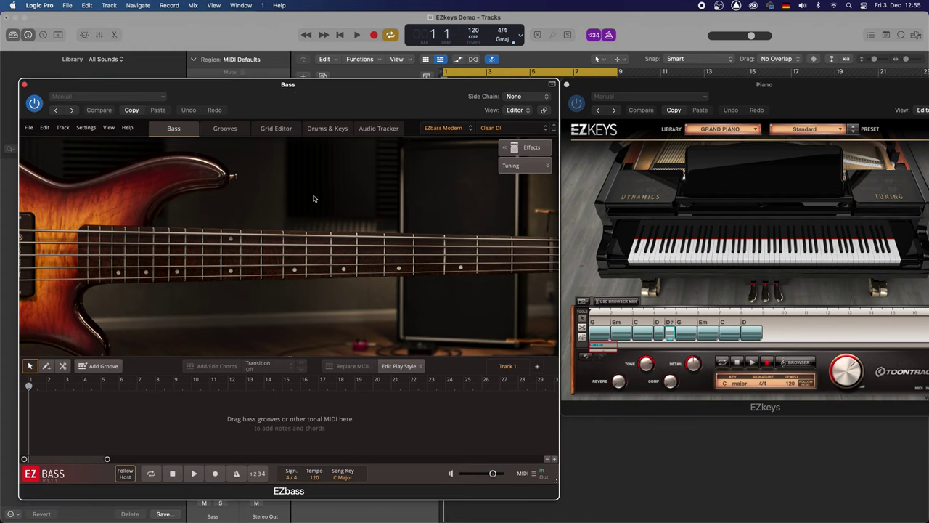
Copy all EZkeys chord blocks directly to bar 1 of the EZbass song track and play them back
left_click(781, 340)
left_click_drag(592, 333, 595, 334)
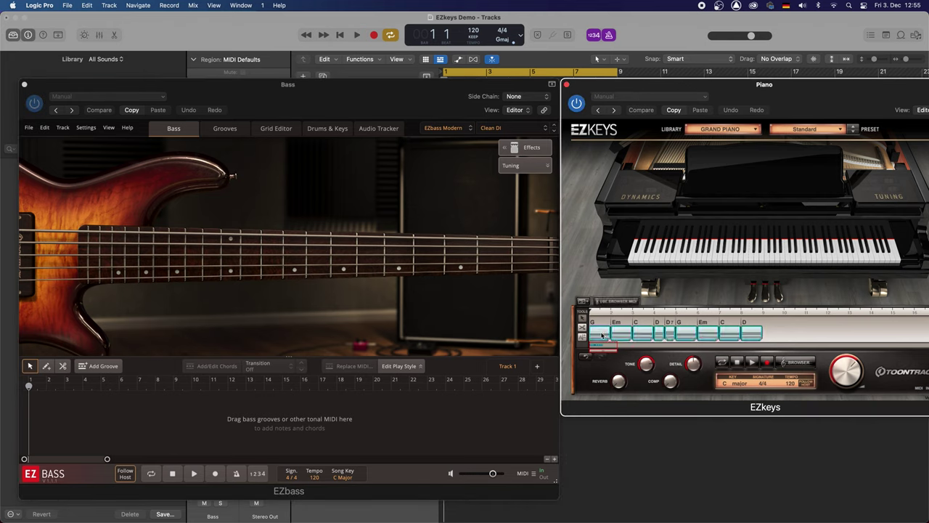
left_click_drag(601, 335, 31, 408)
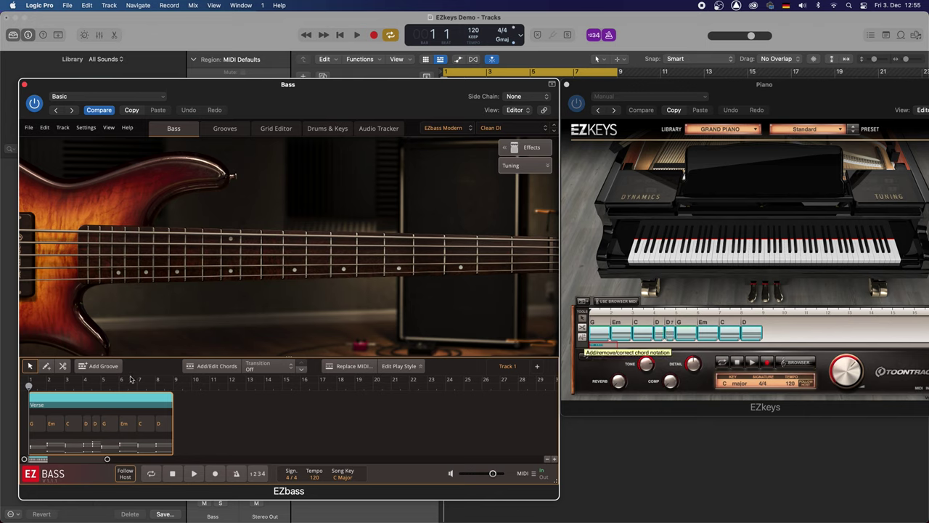
key("space")
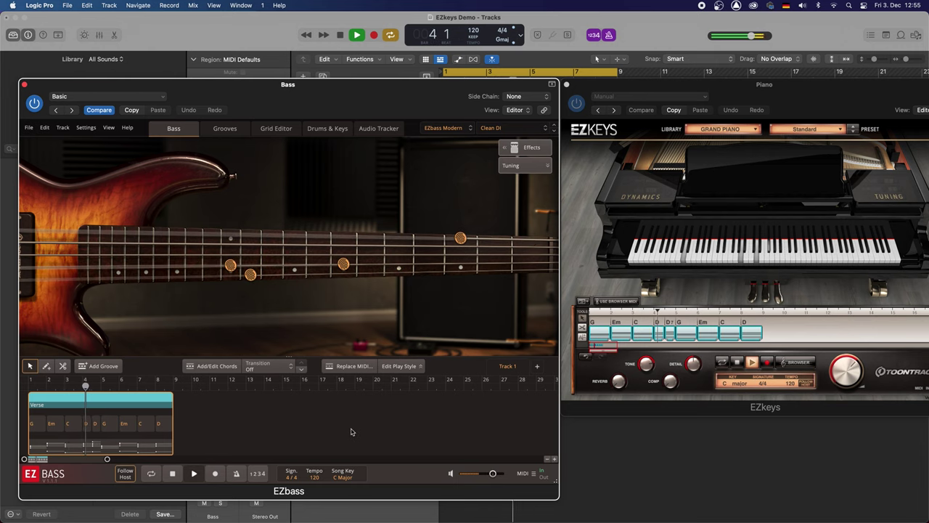
key("space")
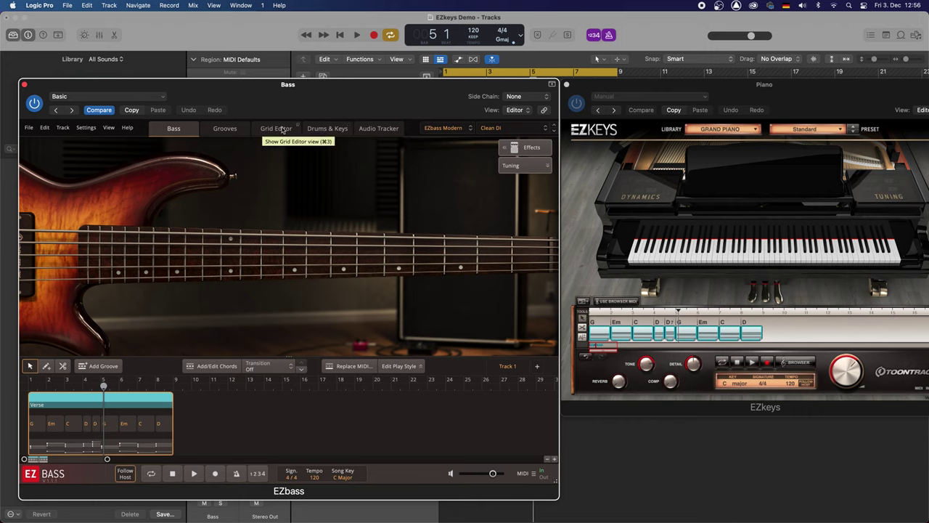
Show EZbass's Drums & Keys view and remove the Verse part with its MIDI from the song track
left_click(330, 131)
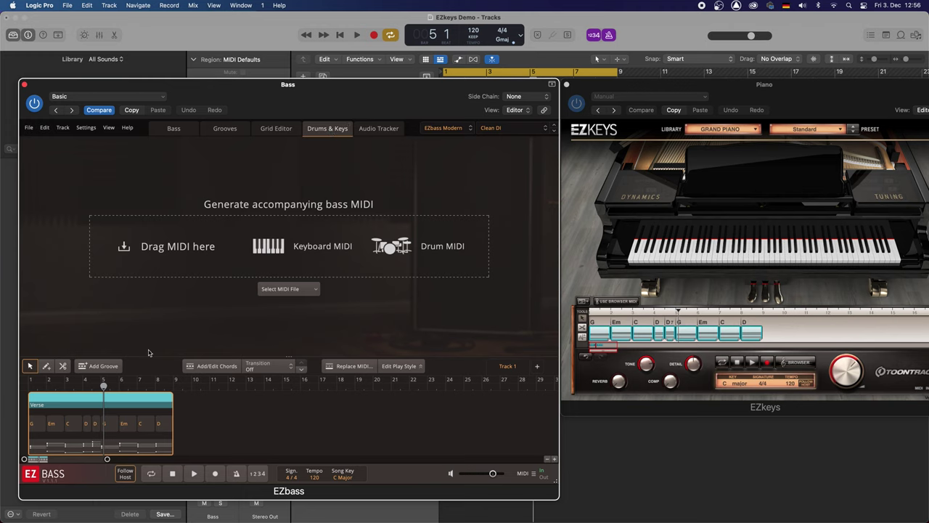
right_click(146, 398)
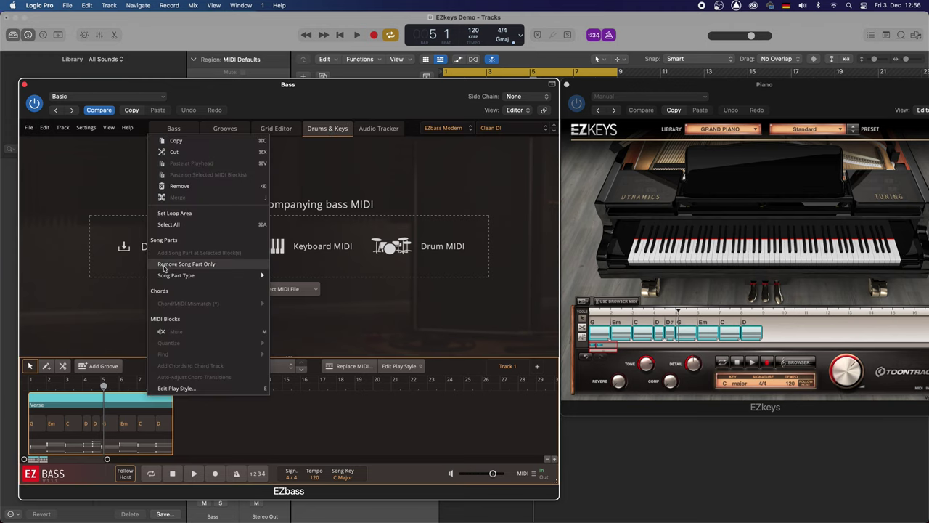
left_click(174, 187)
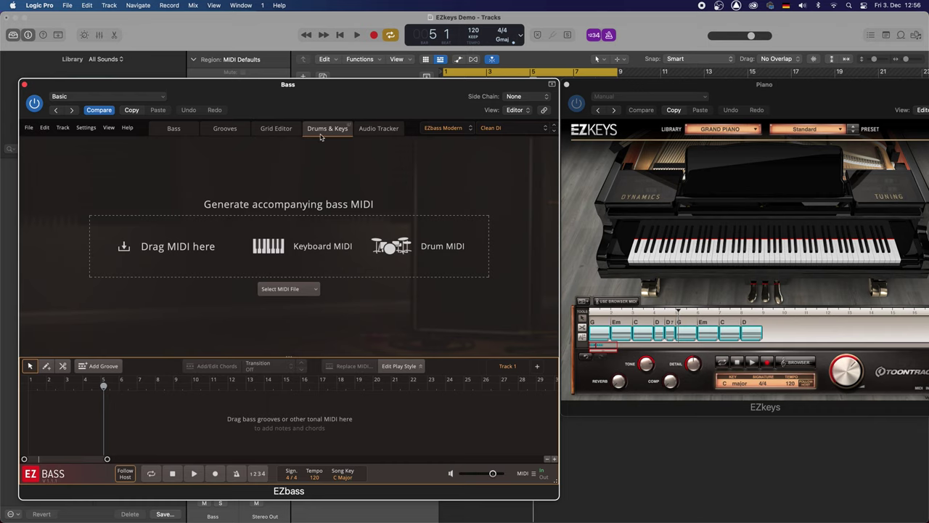
Load all EZkeys chord blocks into Drums & Keys as keyboard MIDI and preview the Left Hand bass line
left_click(784, 334)
left_click_drag(776, 335, 227, 263)
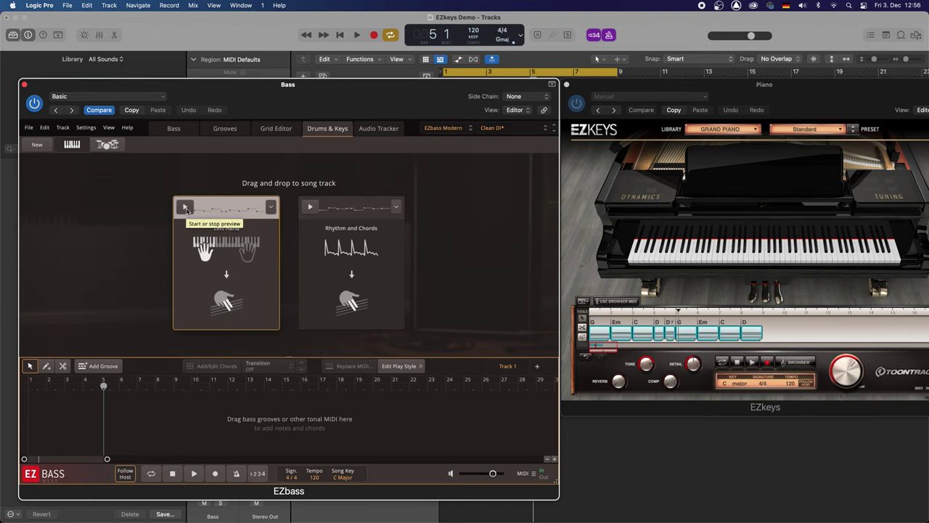
left_click(186, 209)
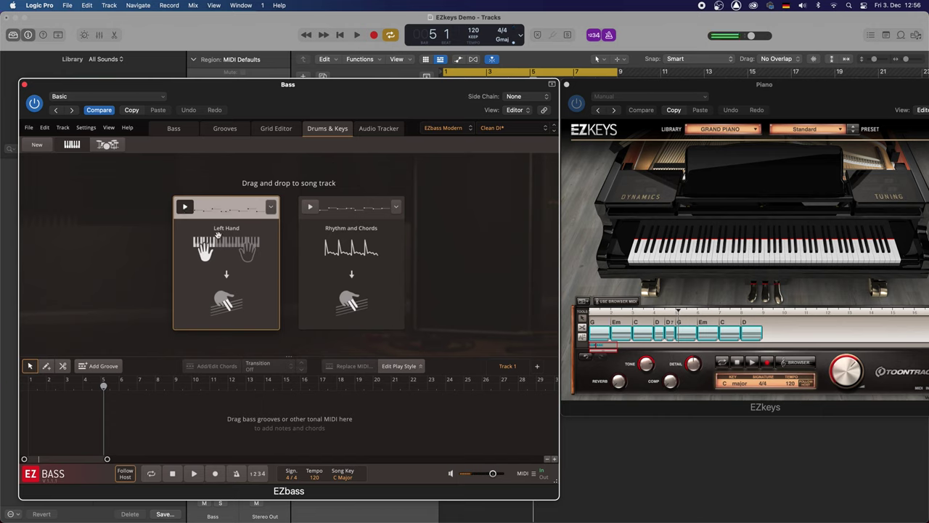
left_click(186, 209)
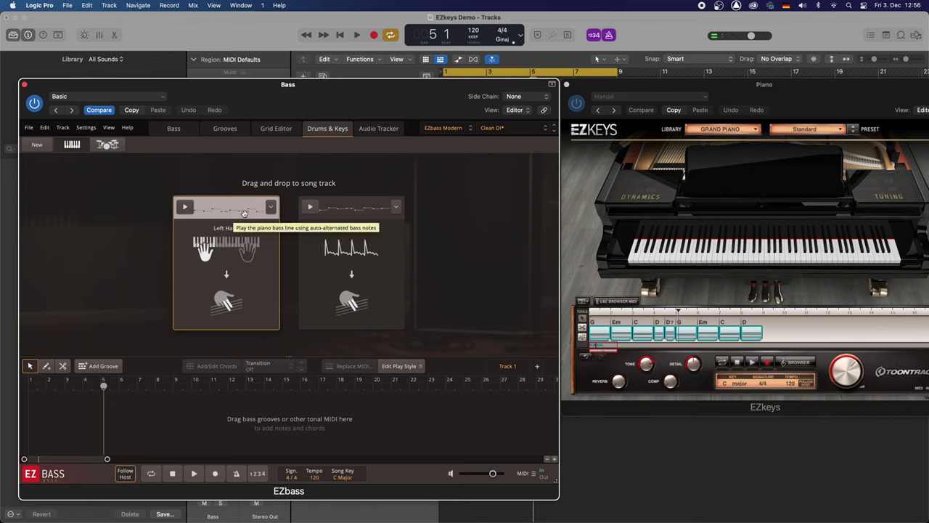
Place the Left Hand bass line at bar 1 of the EZbass song track and play it back in the Bass view
left_click_drag(236, 212, 27, 405)
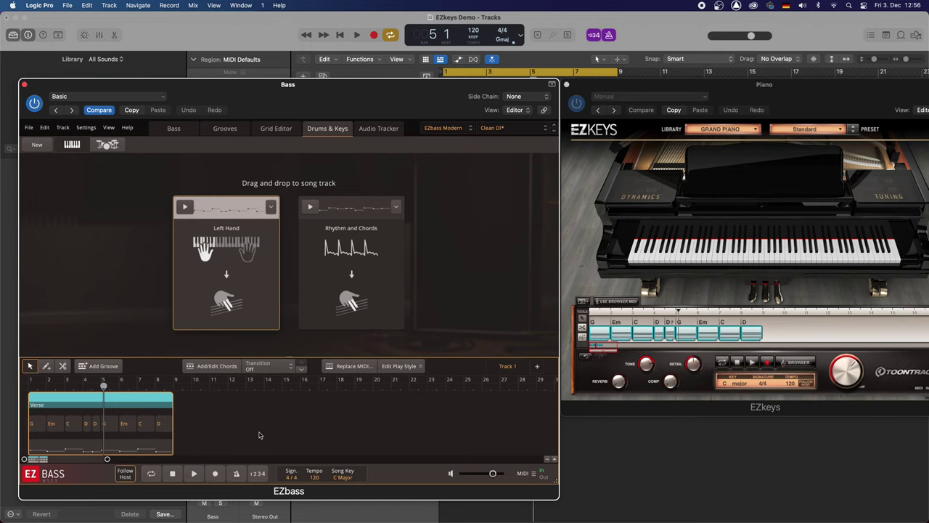
key("space")
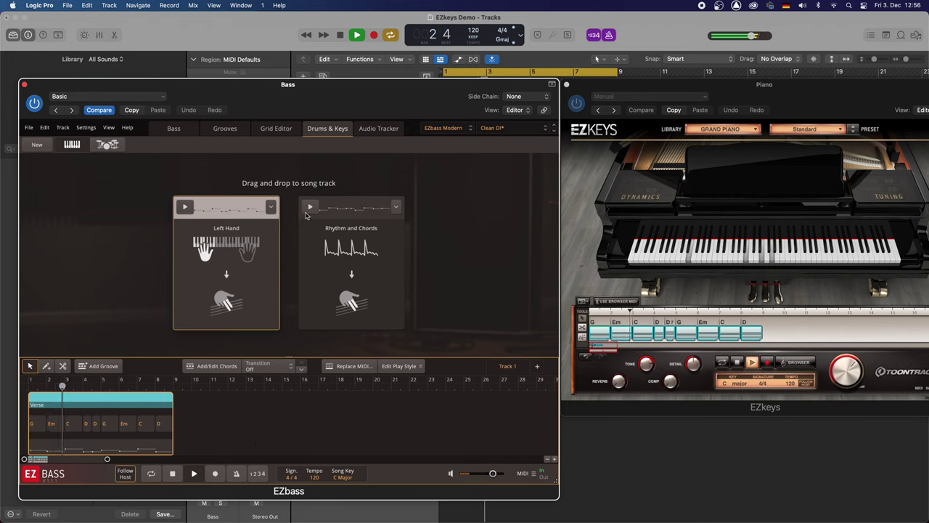
left_click(174, 129)
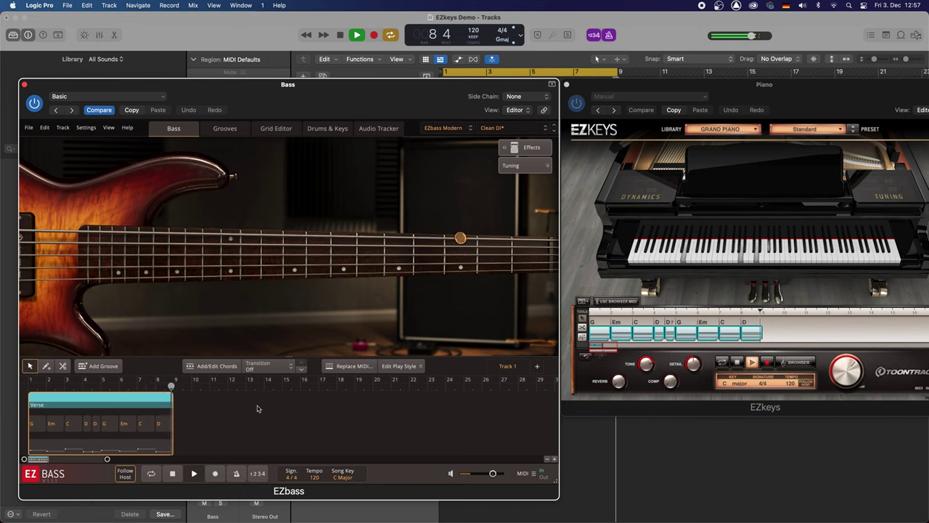
key("space")
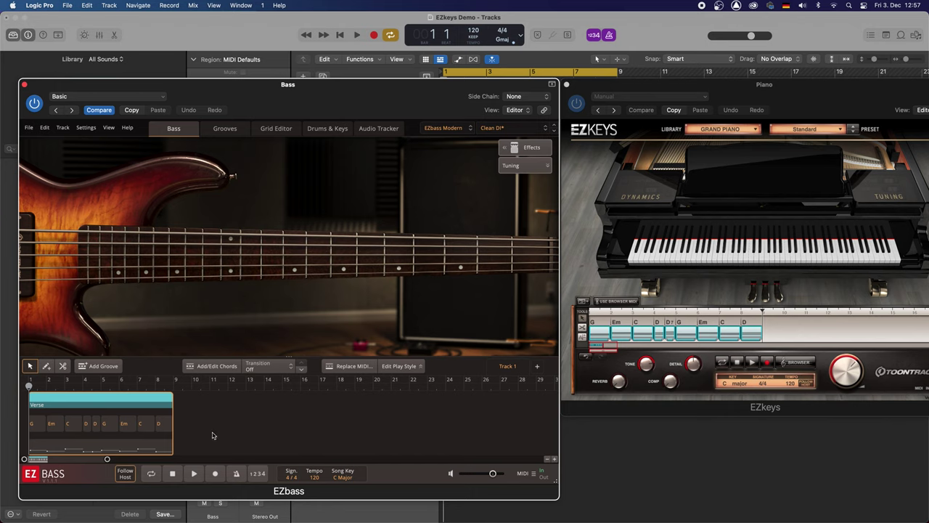
Reposition the EZkeys window so its whole interface shows on screen, in front of the EZbass window
left_click(770, 334)
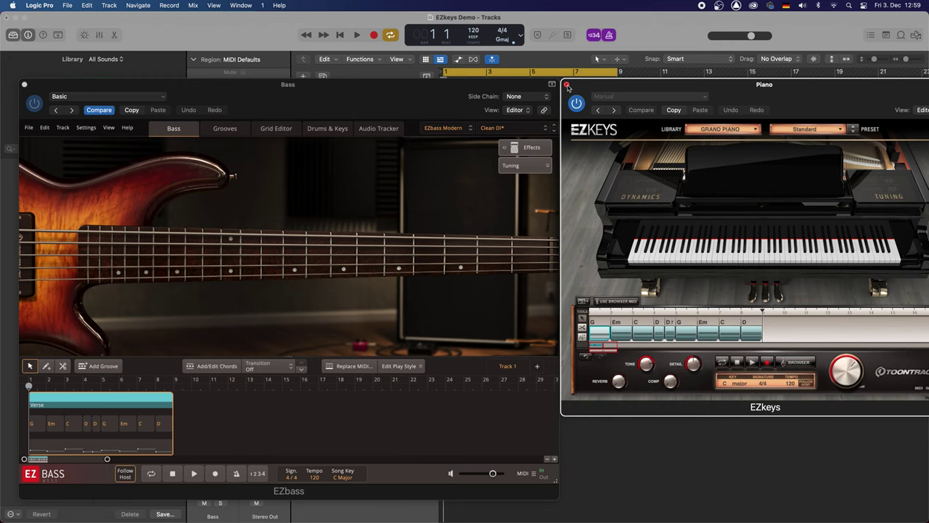
left_click_drag(738, 94, 610, 81)
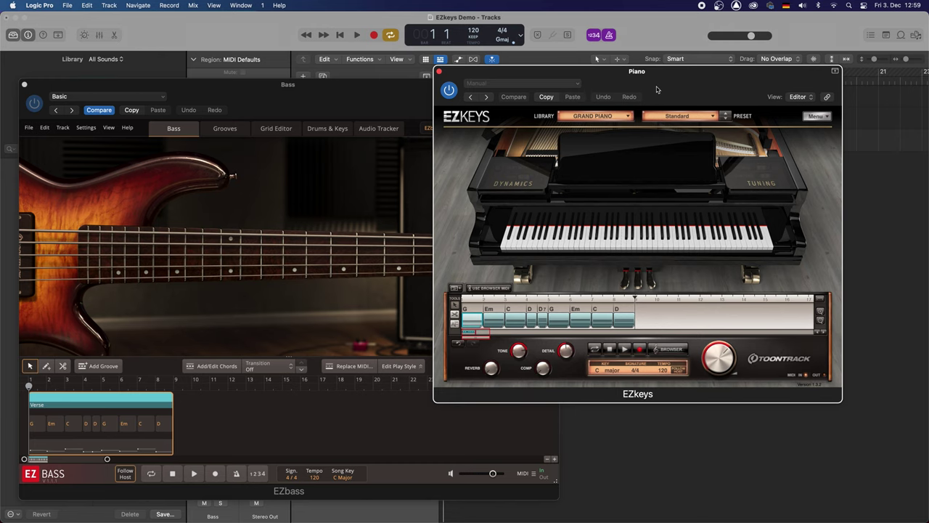
left_click_drag(657, 89, 694, 160)
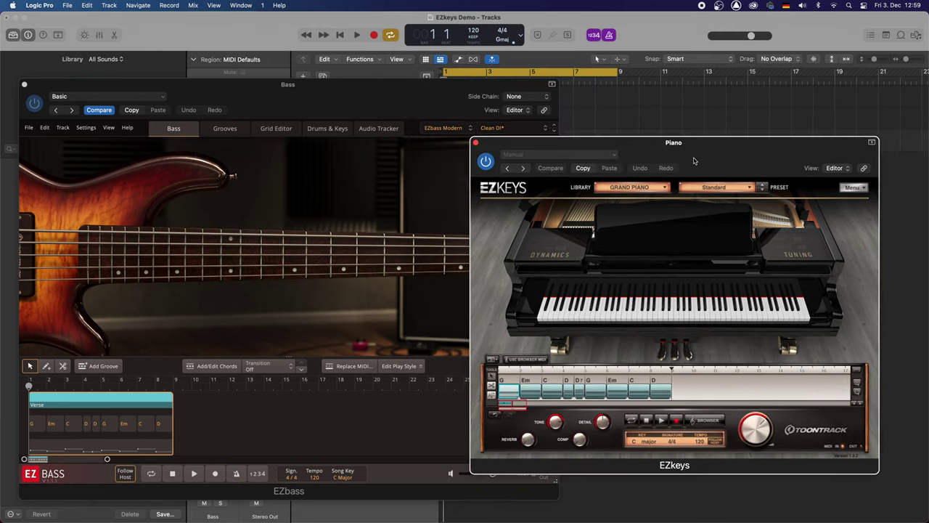
left_click(404, 100)
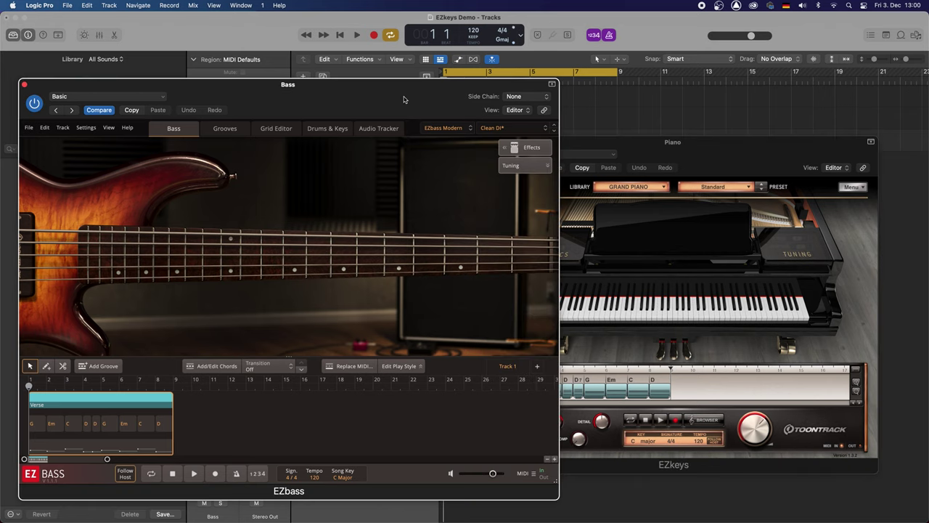
left_click(650, 153)
left_click_drag(649, 153, 678, 124)
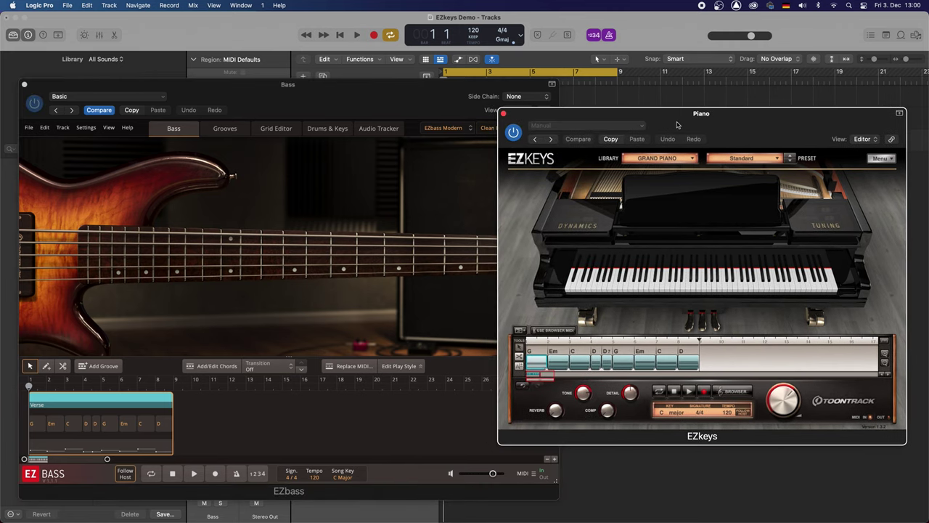